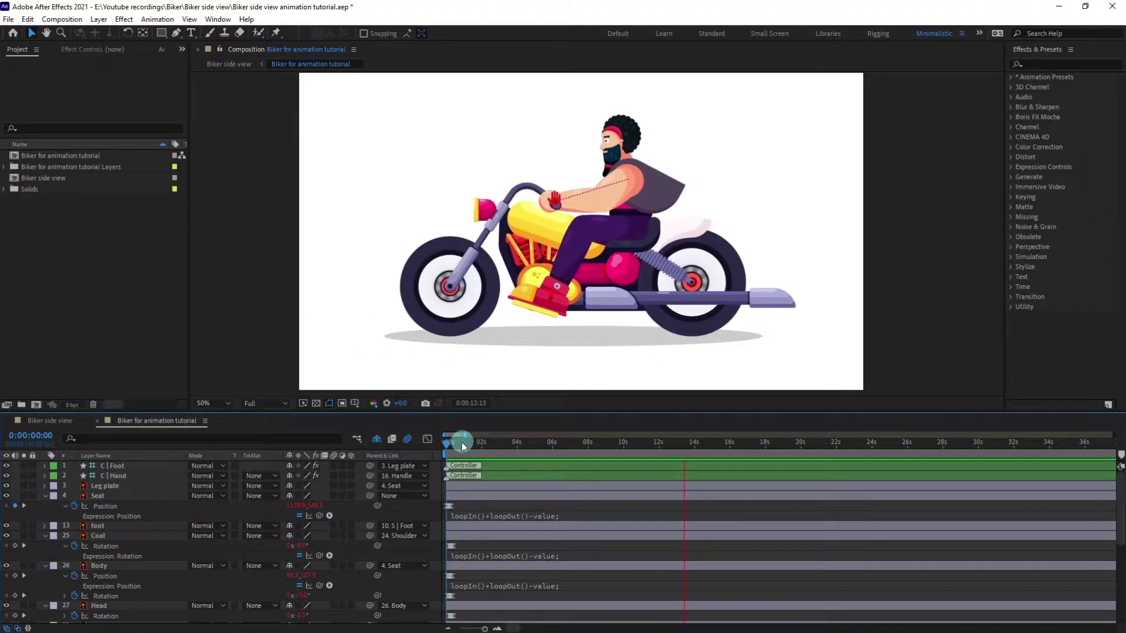
Create a new 1920 x 1080 composition named Smoke, keeping the default 30 fps settings
key("space")
left_click(34, 406)
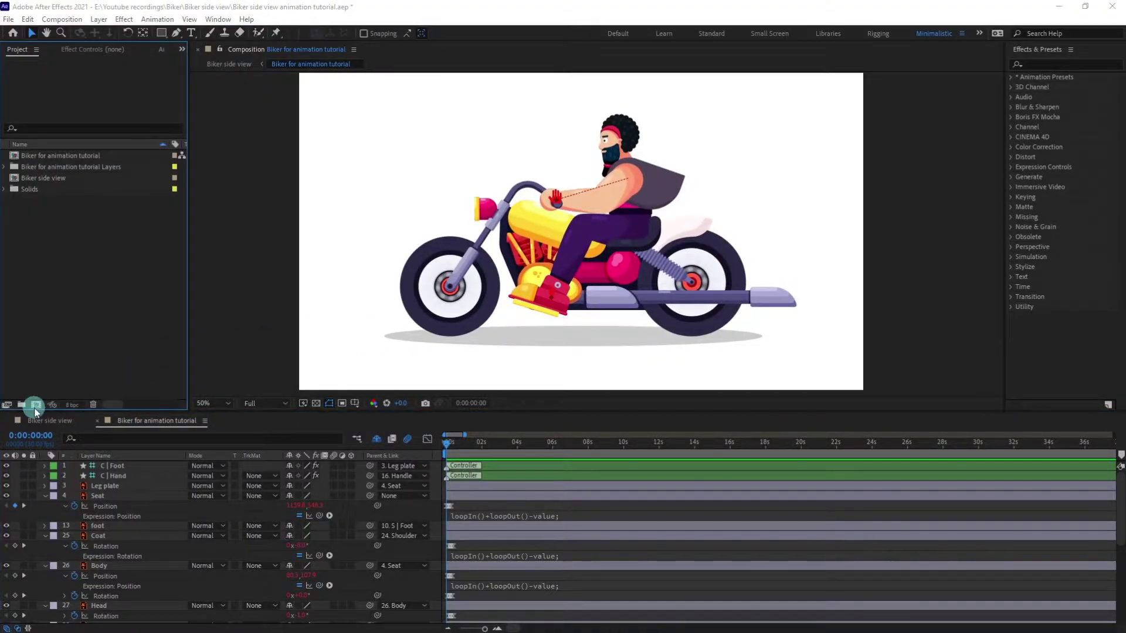
type("S")
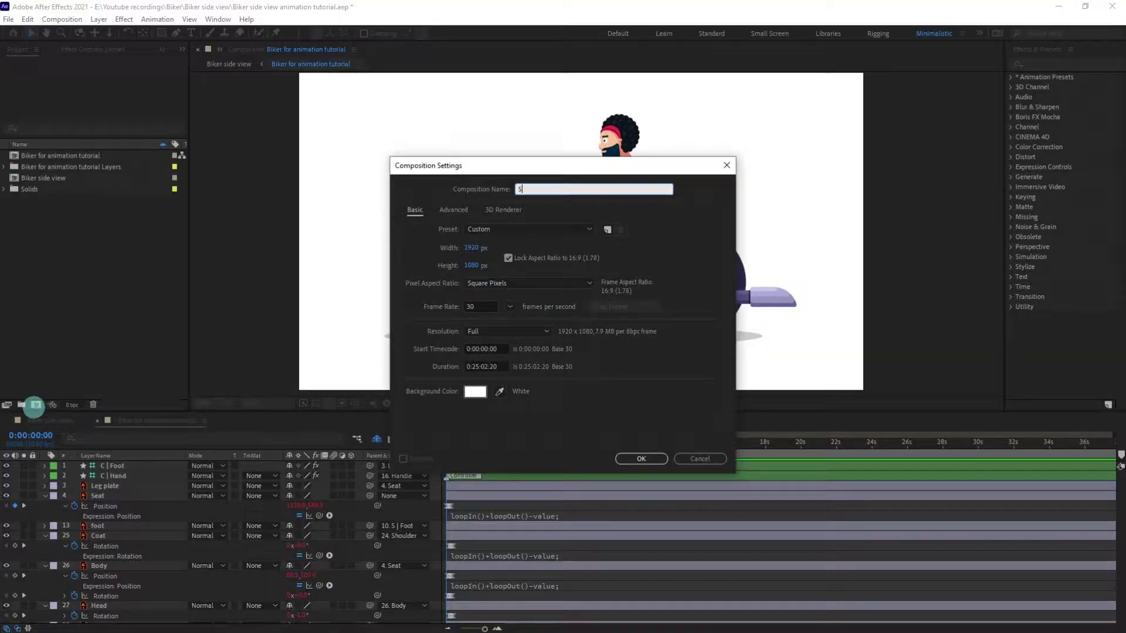
type("moke")
key("Return")
Change the Smoke composition's background color to black (000000)
left_click(78, 22)
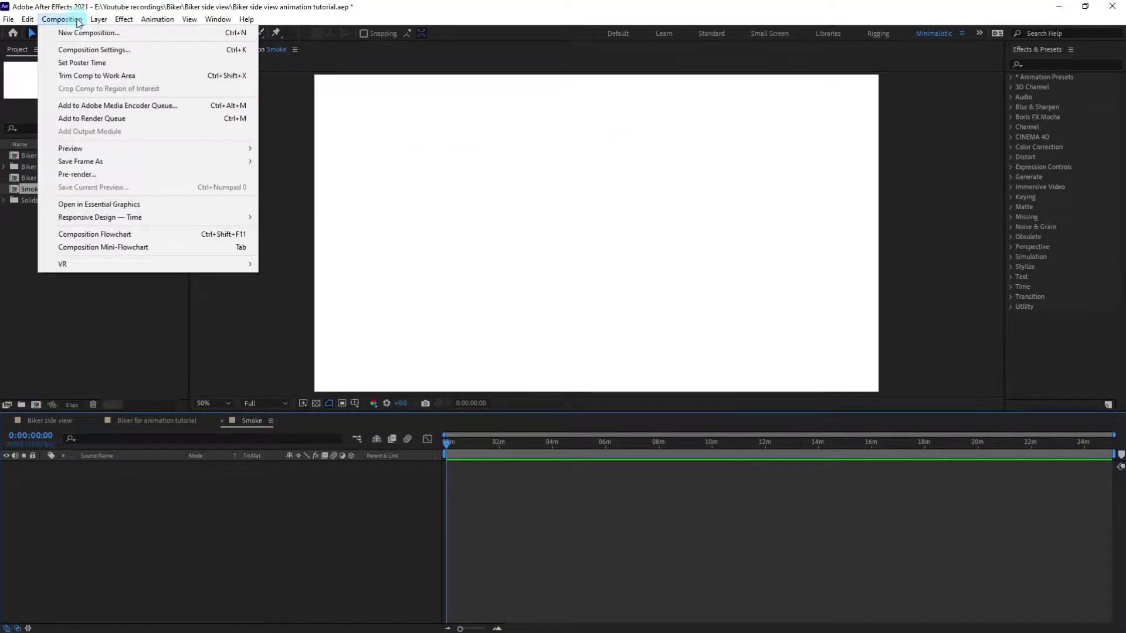
left_click(99, 49)
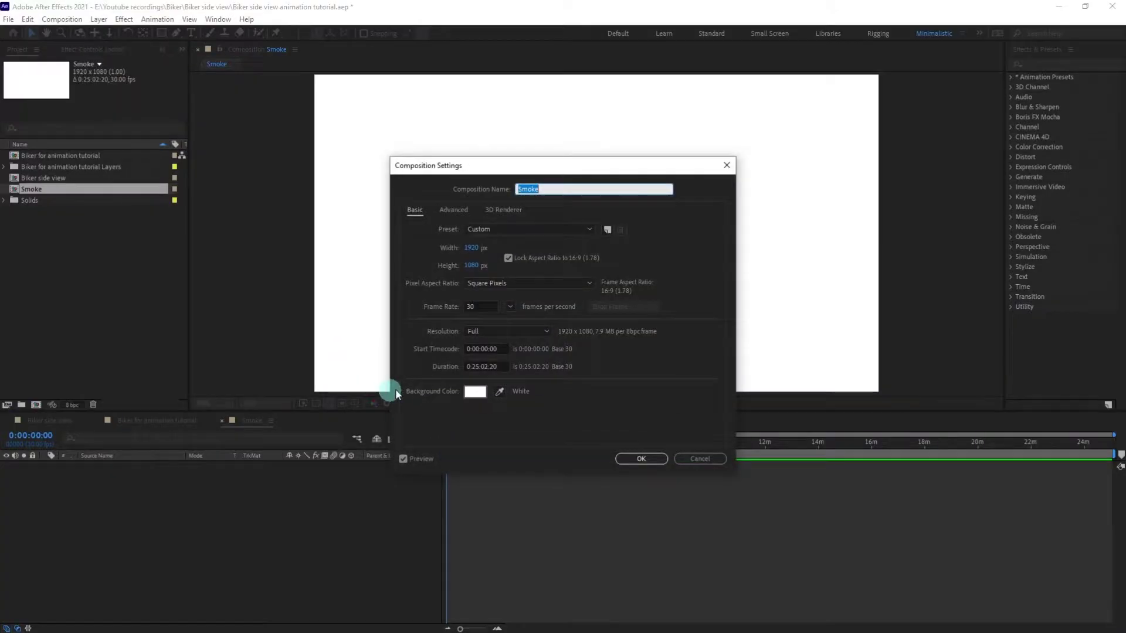
left_click(475, 392)
left_click_drag(156, 432, 111, 582)
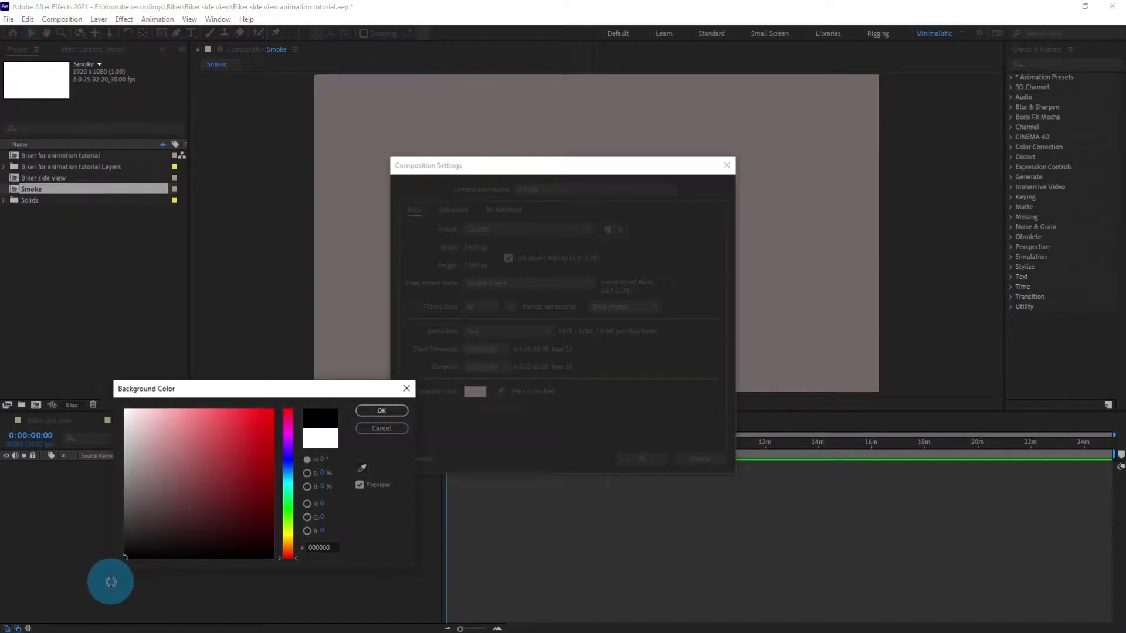
left_click(382, 410)
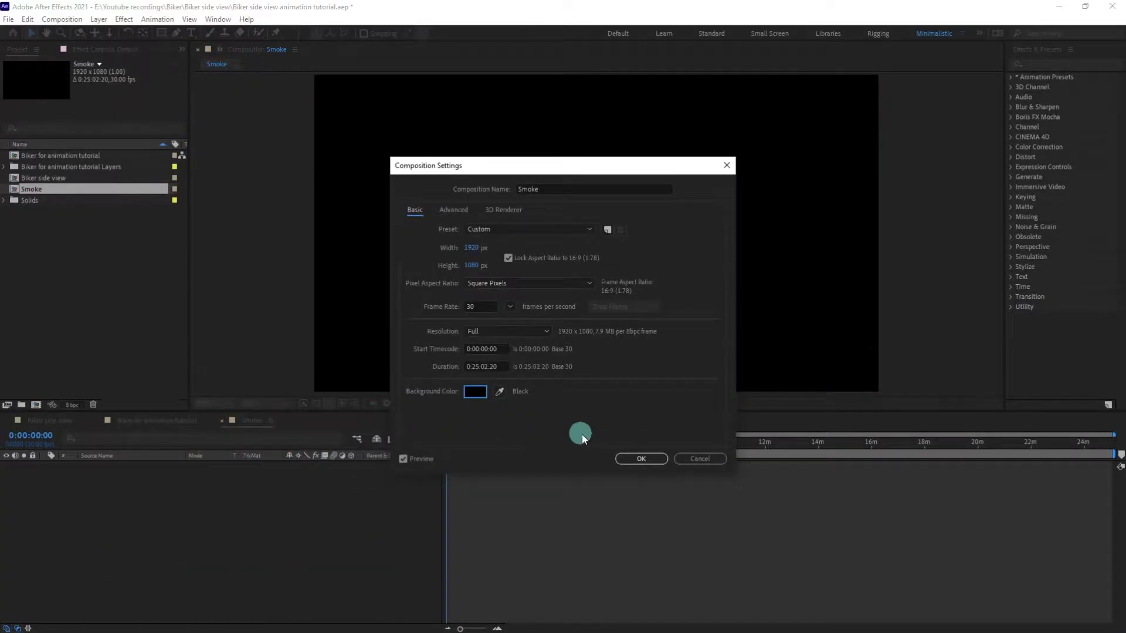
left_click(632, 462)
Draw a small circle with the Ellipse tool near the middle of the composition and rename its layer smoke
left_click_drag(163, 33, 193, 58)
mouse_move(540, 214)
left_mouse_down()
mouse_move(592, 266)
mouse_move(574, 270)
left_mouse_up()
left_click(130, 468)
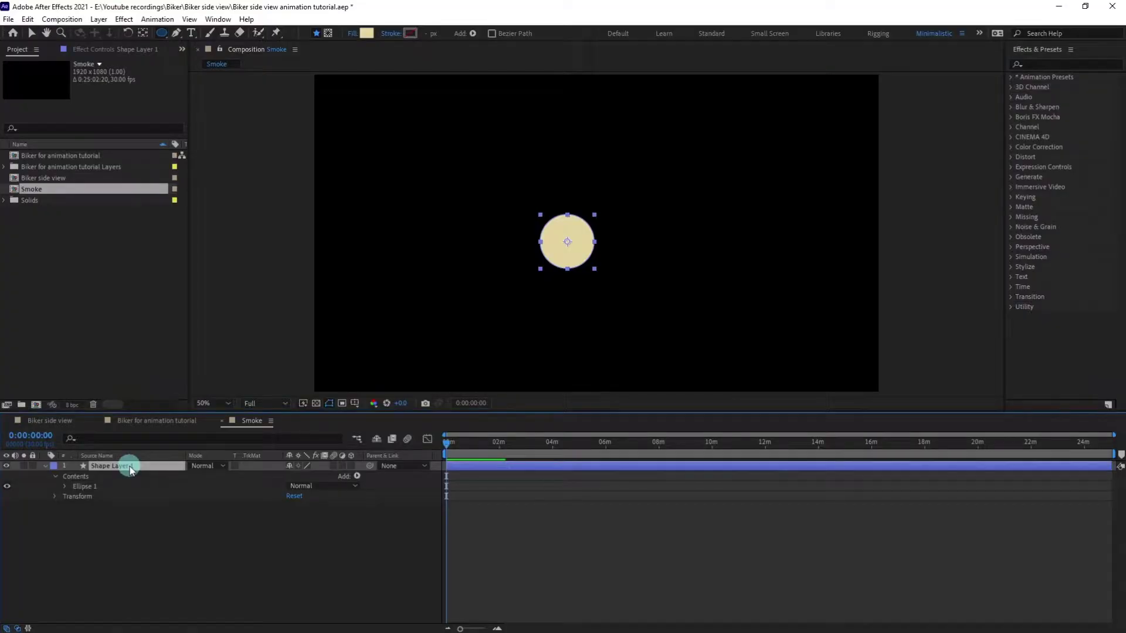
key("Return")
type("smo")
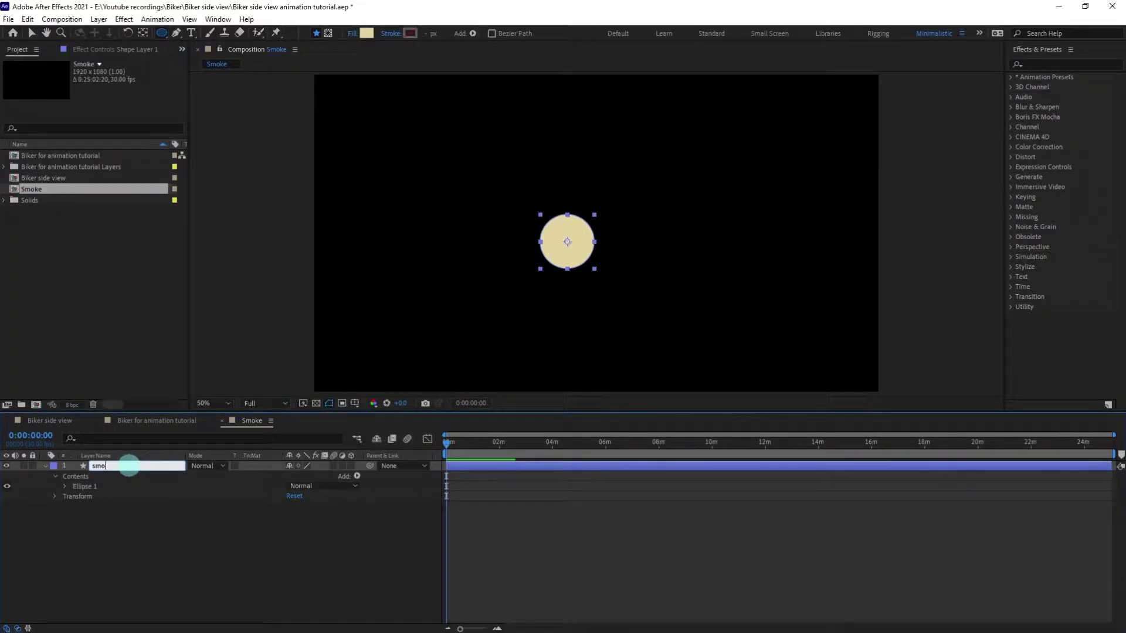
type("ke")
key("Return")
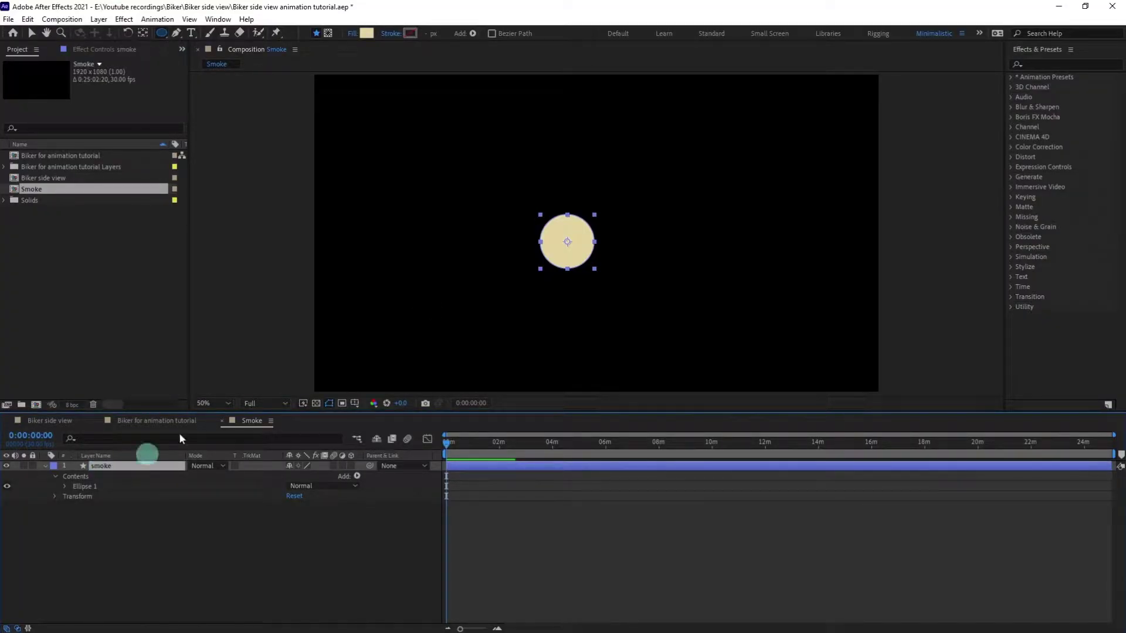
Find the Roughen Edges effect and apply it to the smoke layer
left_click(1035, 65)
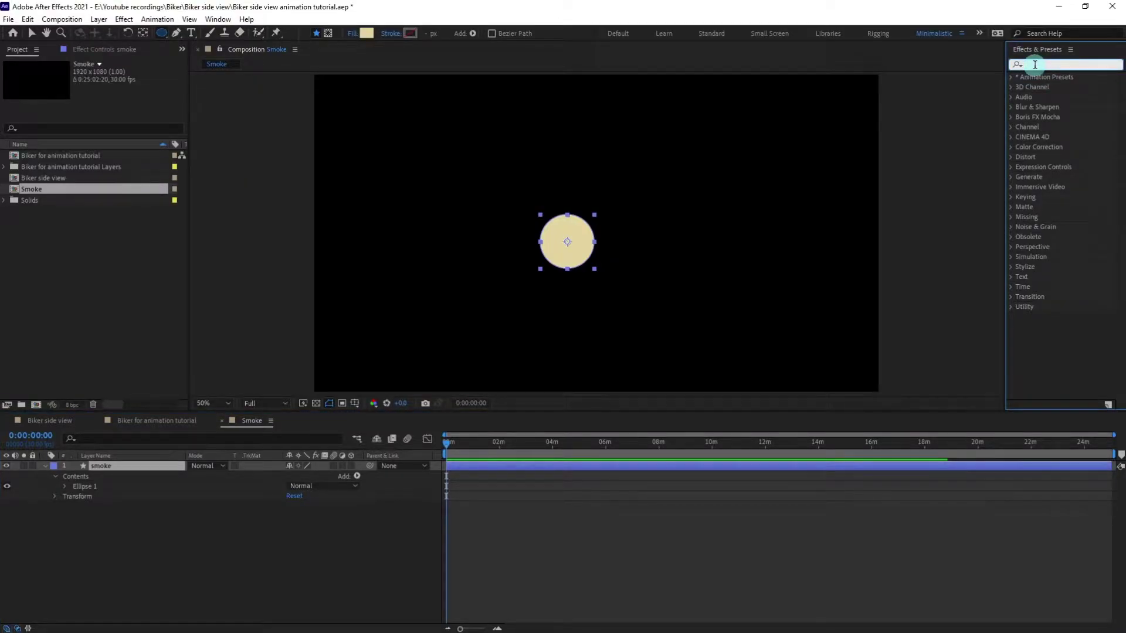
type("rough")
left_click(1058, 88)
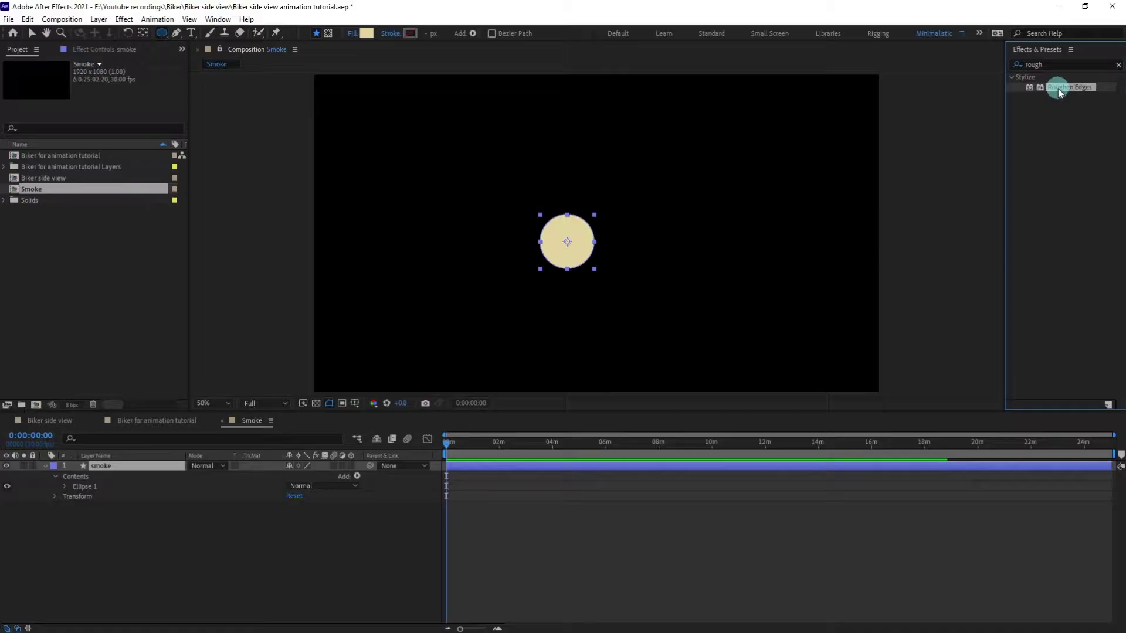
double_click(1059, 88)
key("v")
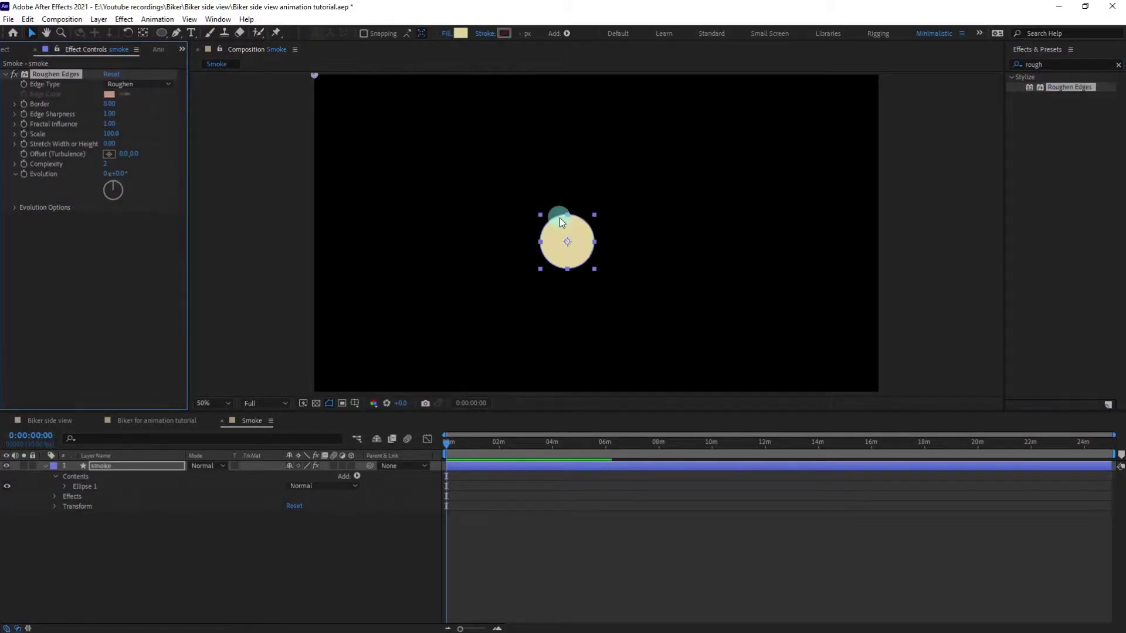
Set the Border of the Roughen Edges effect to 10
left_click(211, 544)
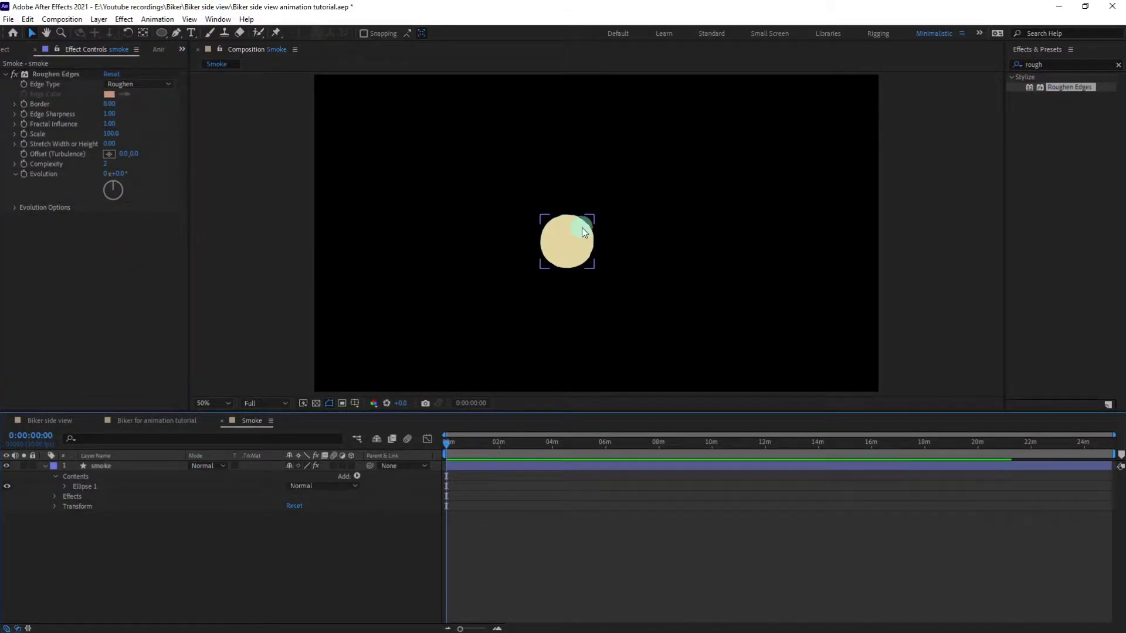
scroll(580, 229, "up", 1)
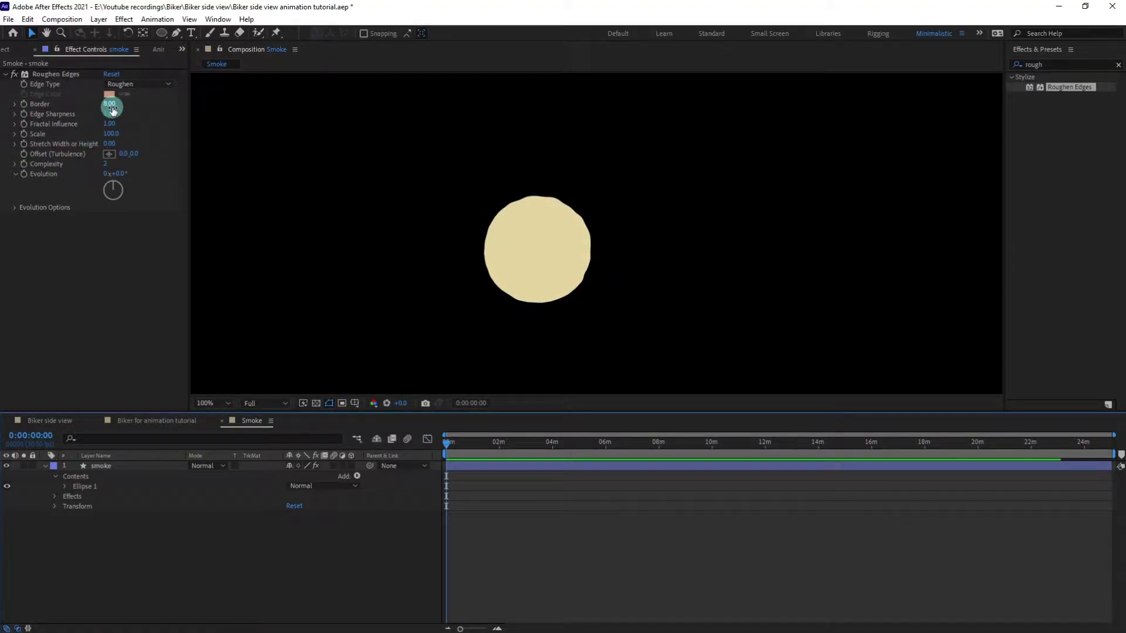
left_click_drag(110, 106, 531, 111)
key("ctrl+z")
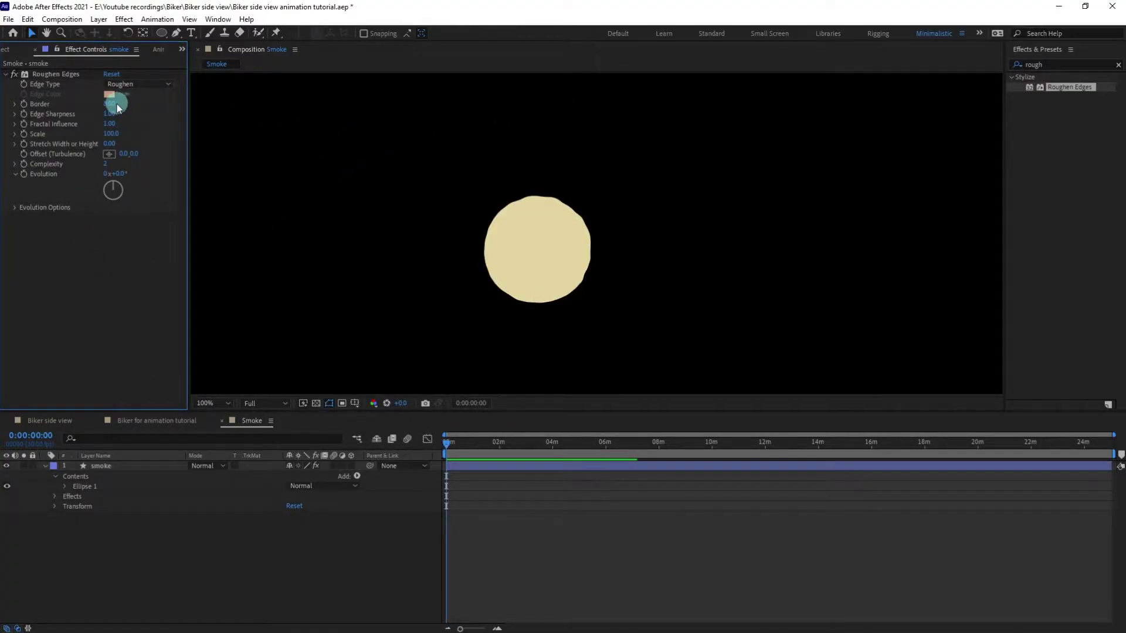
left_click(114, 104)
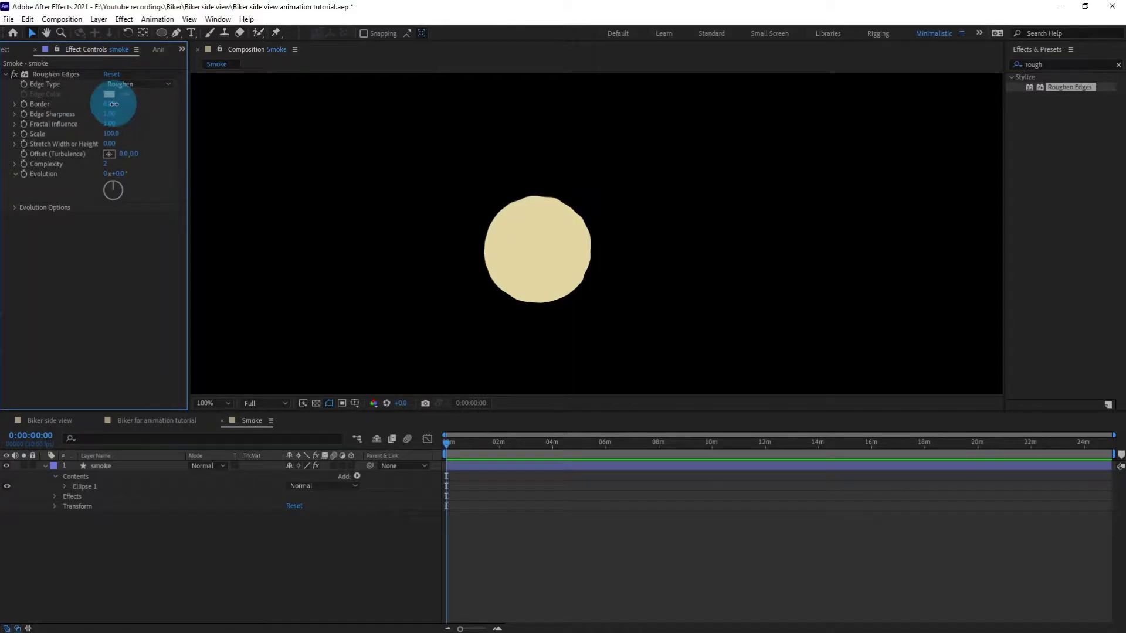
type("10")
key("Return")
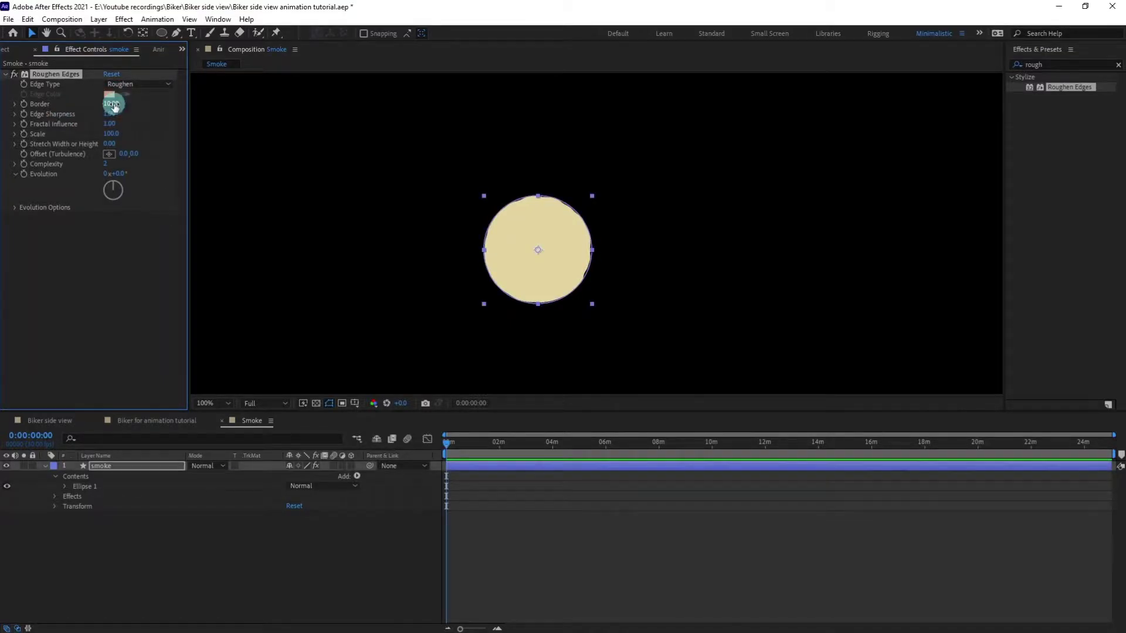
Add the expression time*1000 to the Evolution property of Roughen Edges
left_click(24, 174, "alt")
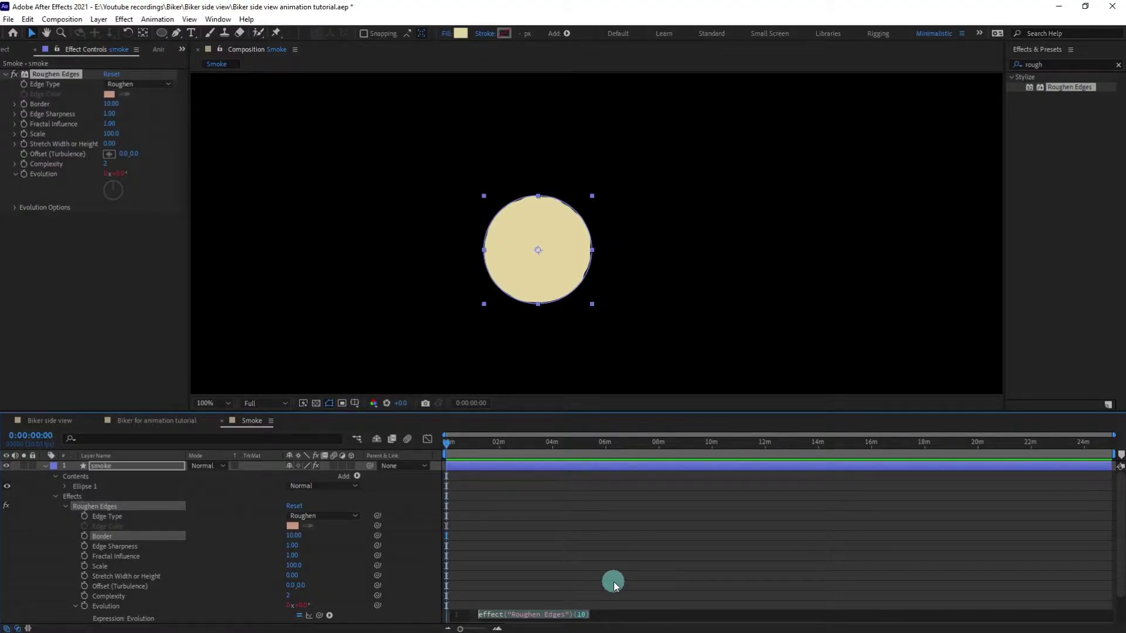
type("time")
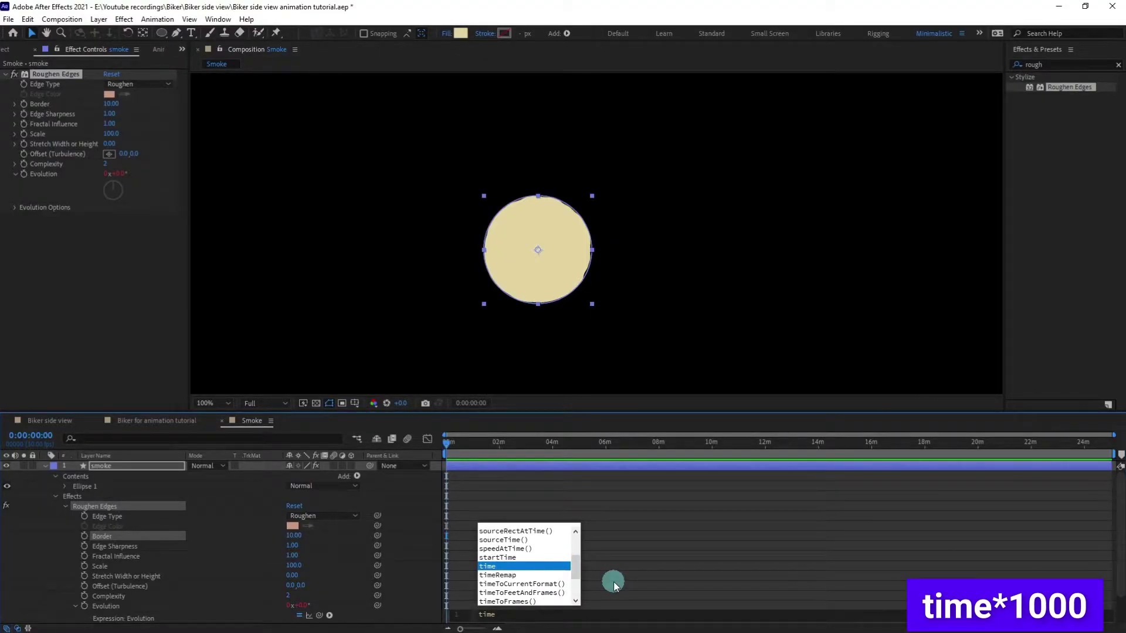
type("*")
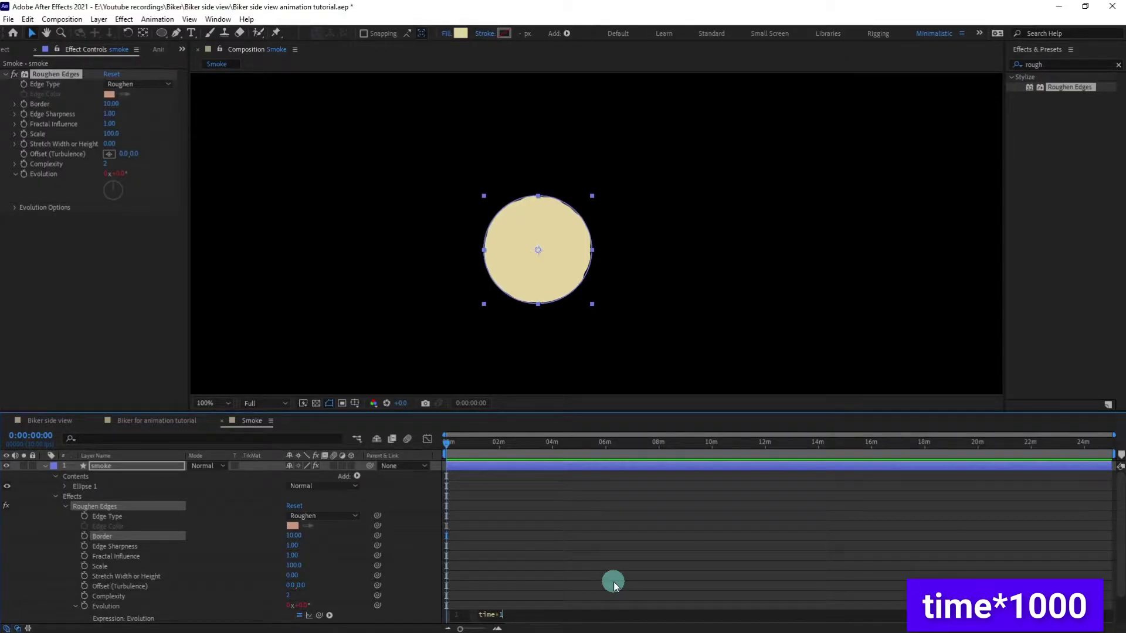
type("1000")
left_click(613, 584)
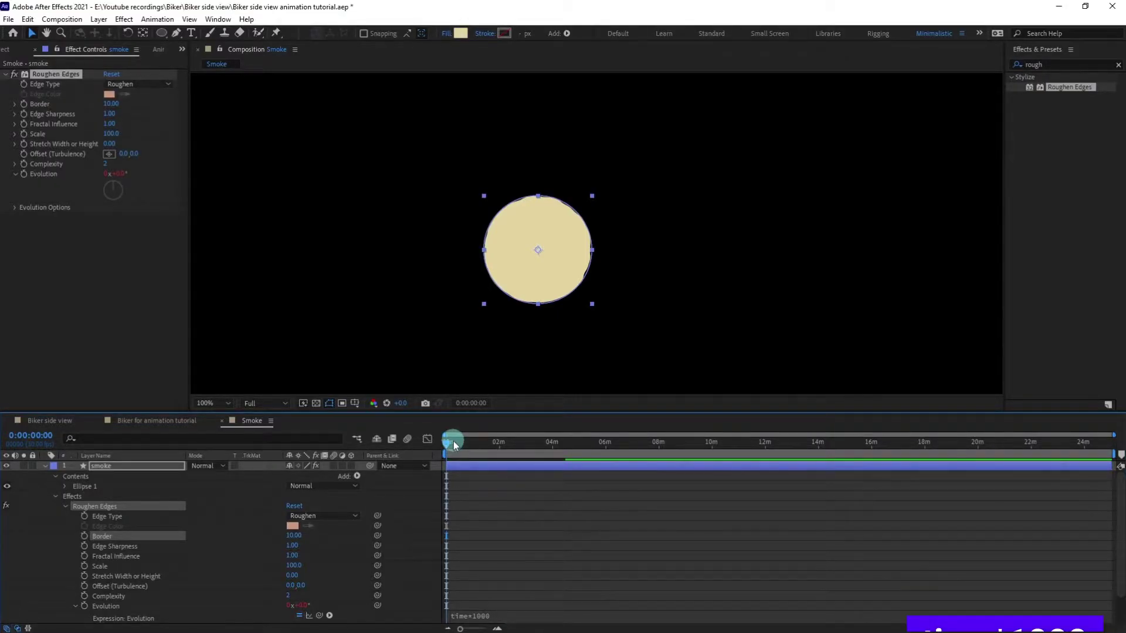
Preview the circle's edge animation and collapse the smoke layer's properties
key("space")
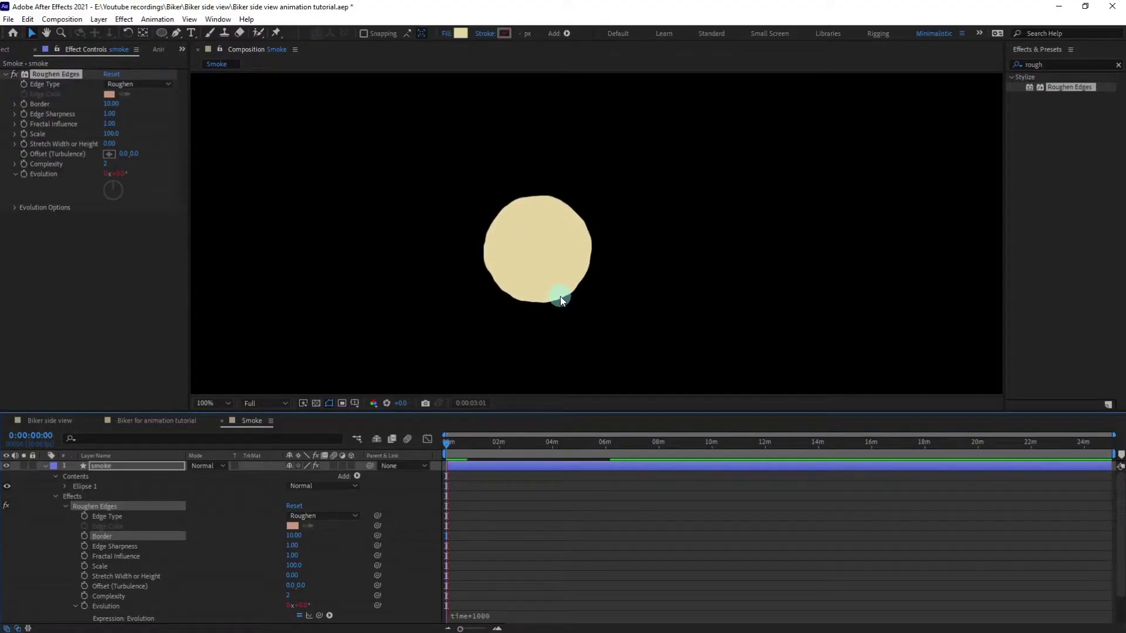
left_click(456, 464)
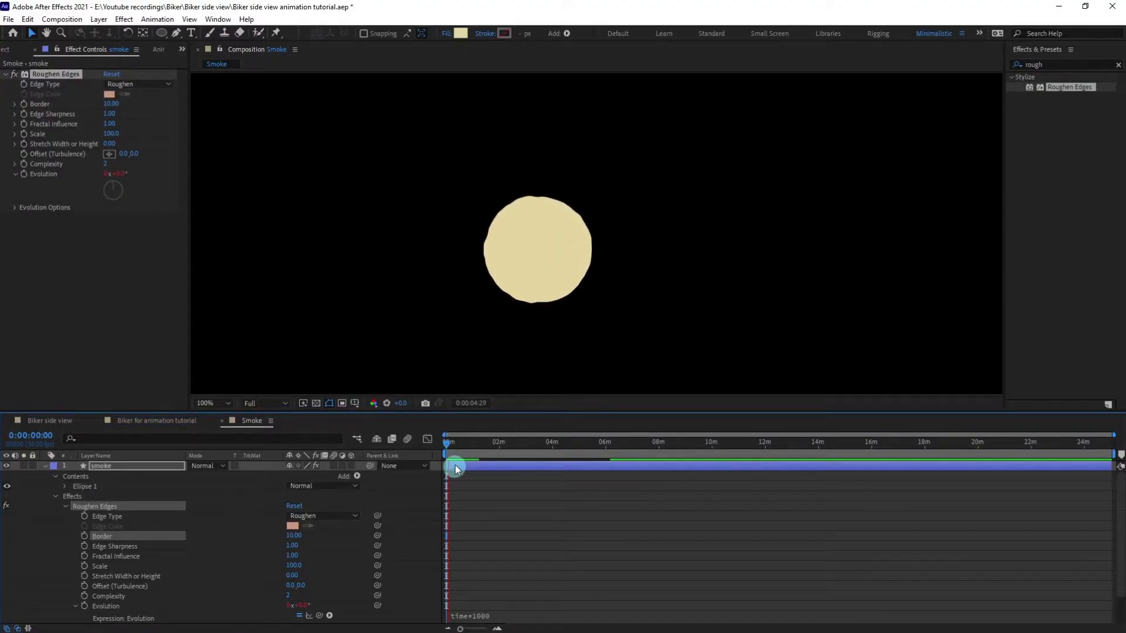
left_click(364, 466)
left_click(42, 469)
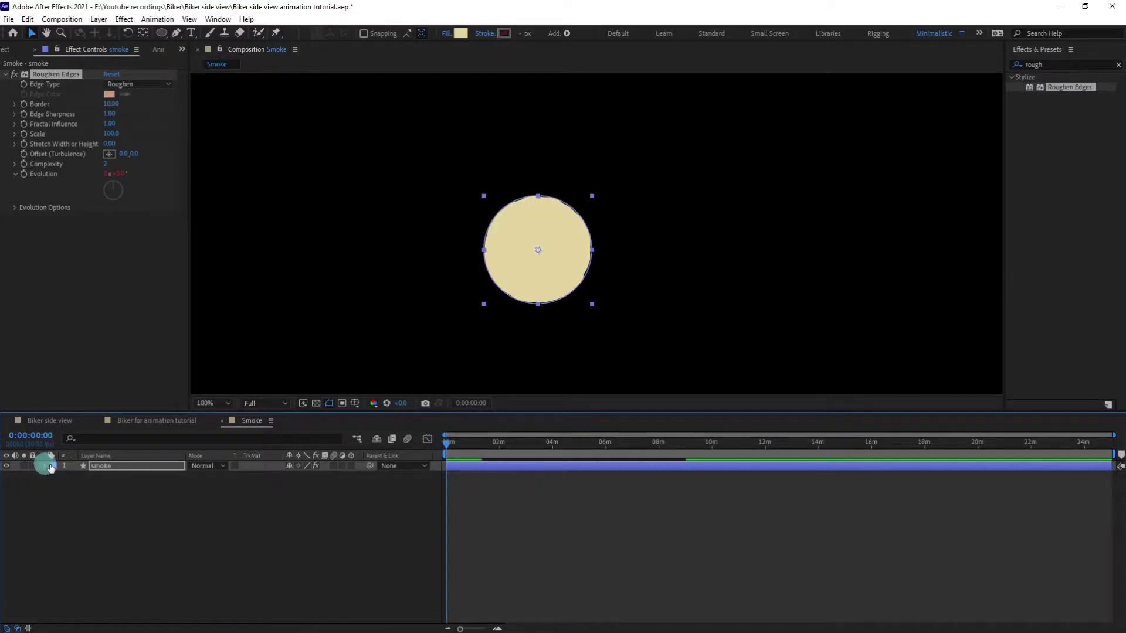
Scale the smoke circle down to about 46% and move it toward the lower left of the composition
left_click(101, 465)
scroll(336, 266, "down", 2)
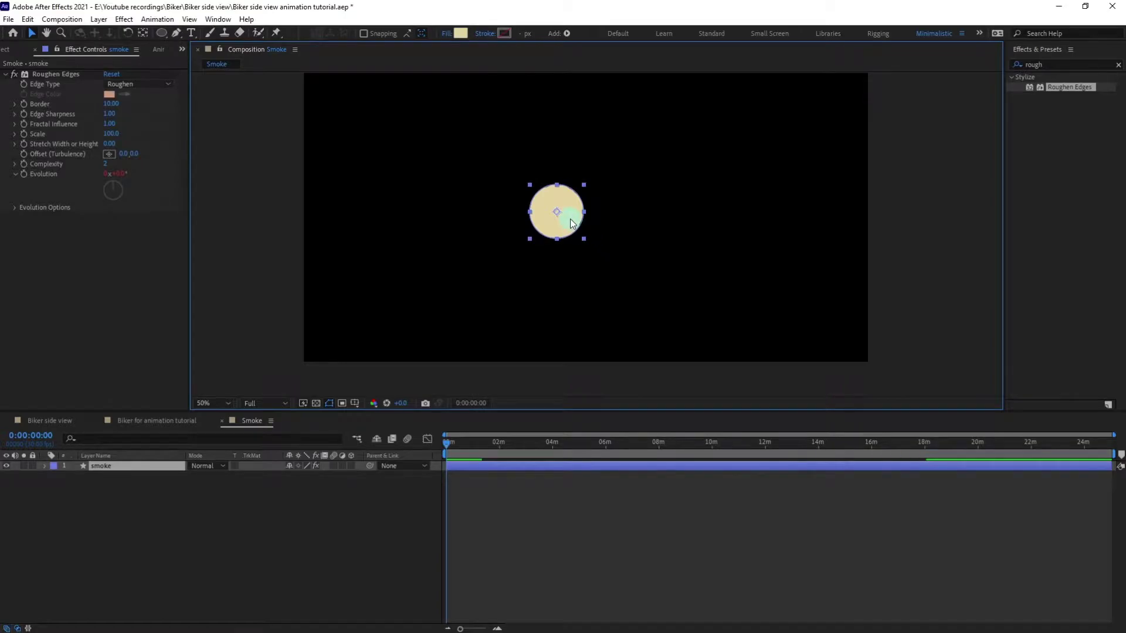
left_click_drag(572, 223, 470, 272)
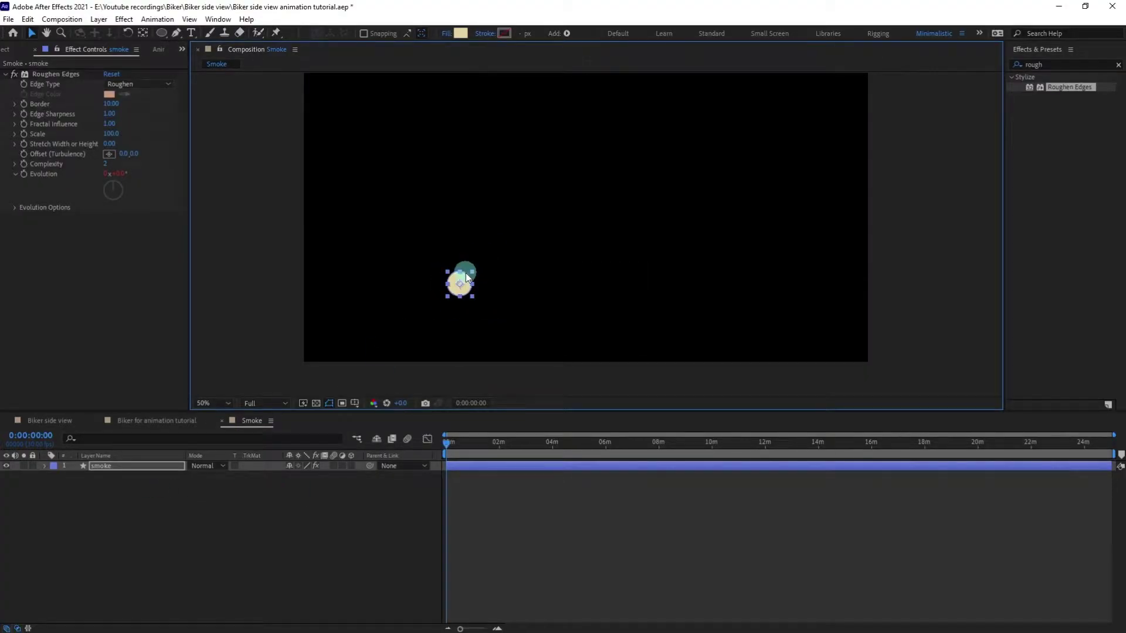
Add Position and Scale keyframes to the smoke layer at the first frame and show both properties
left_click(112, 467)
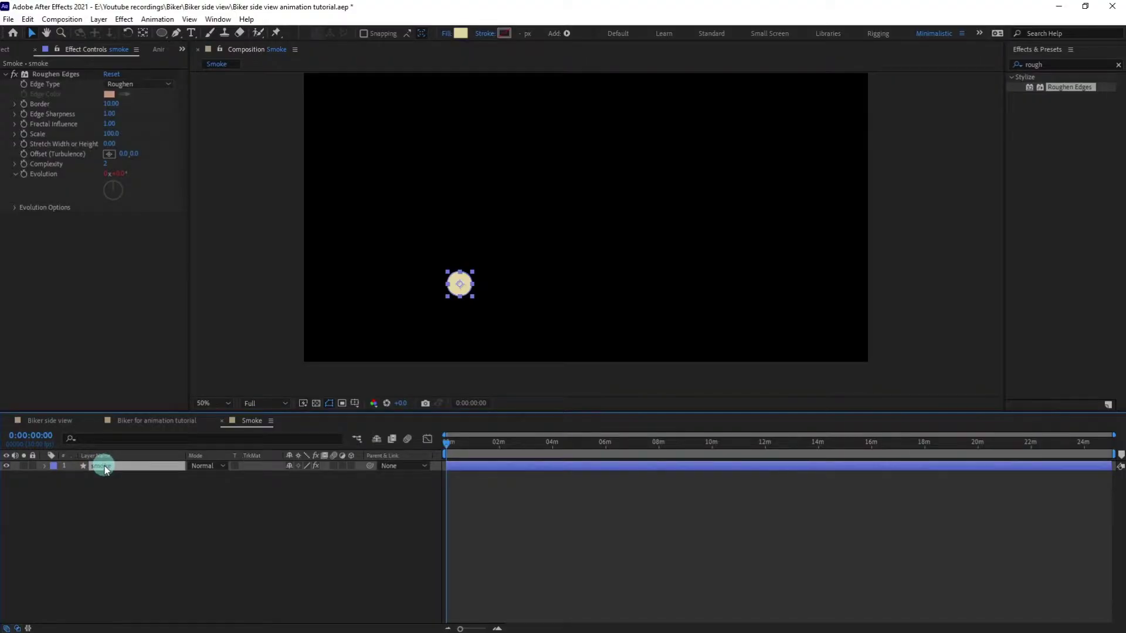
key("p")
left_click(78, 478)
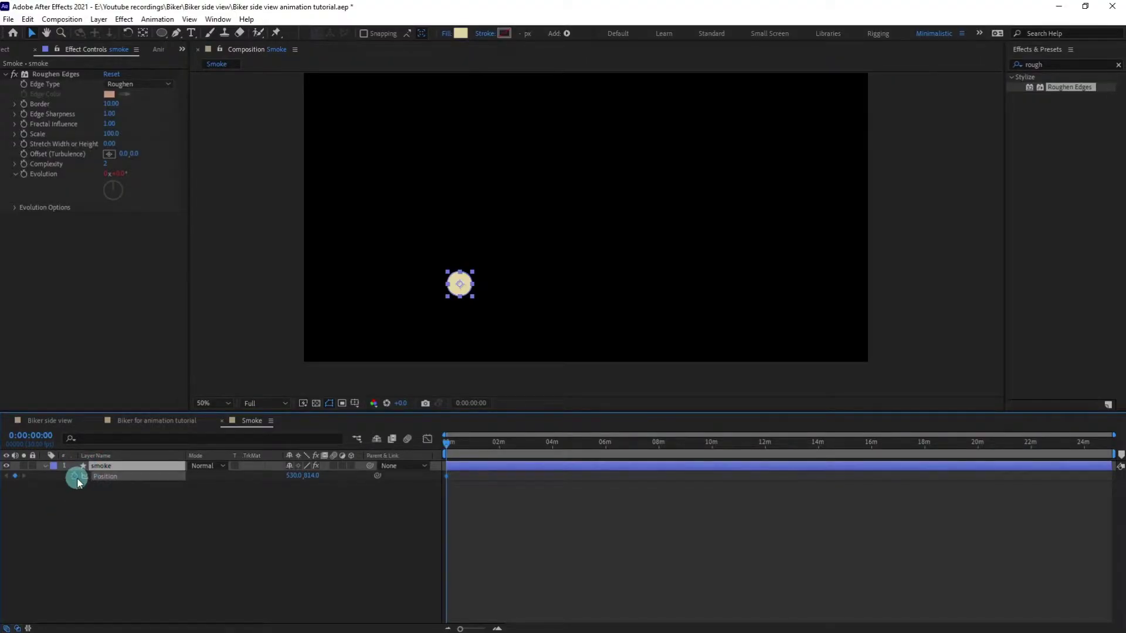
key("s")
left_click(75, 476)
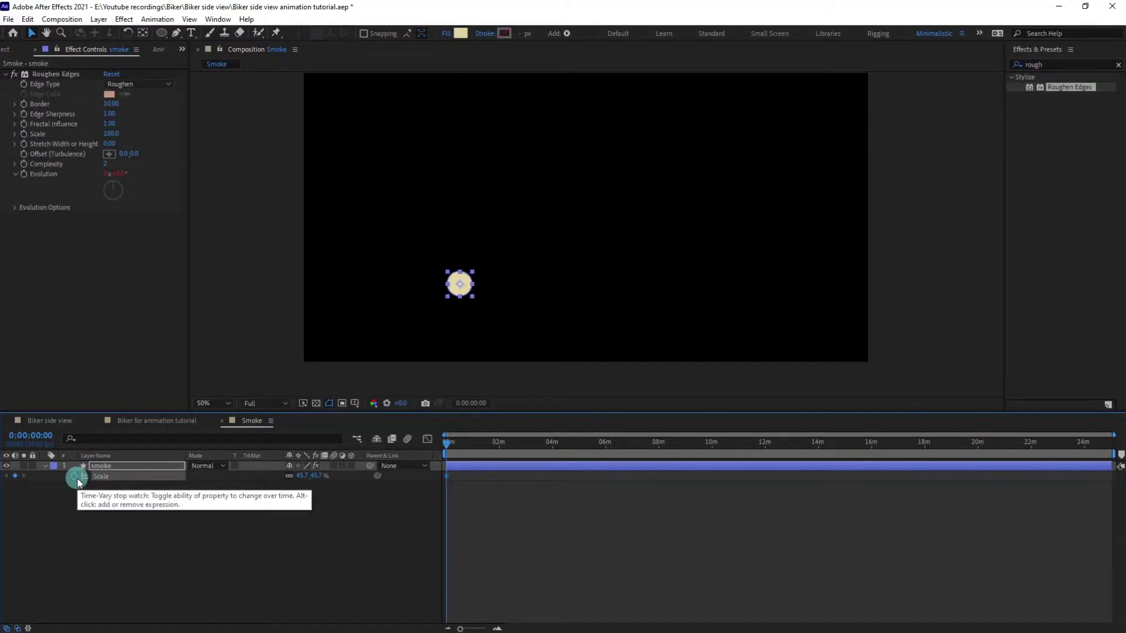
key("alt+shift+p")
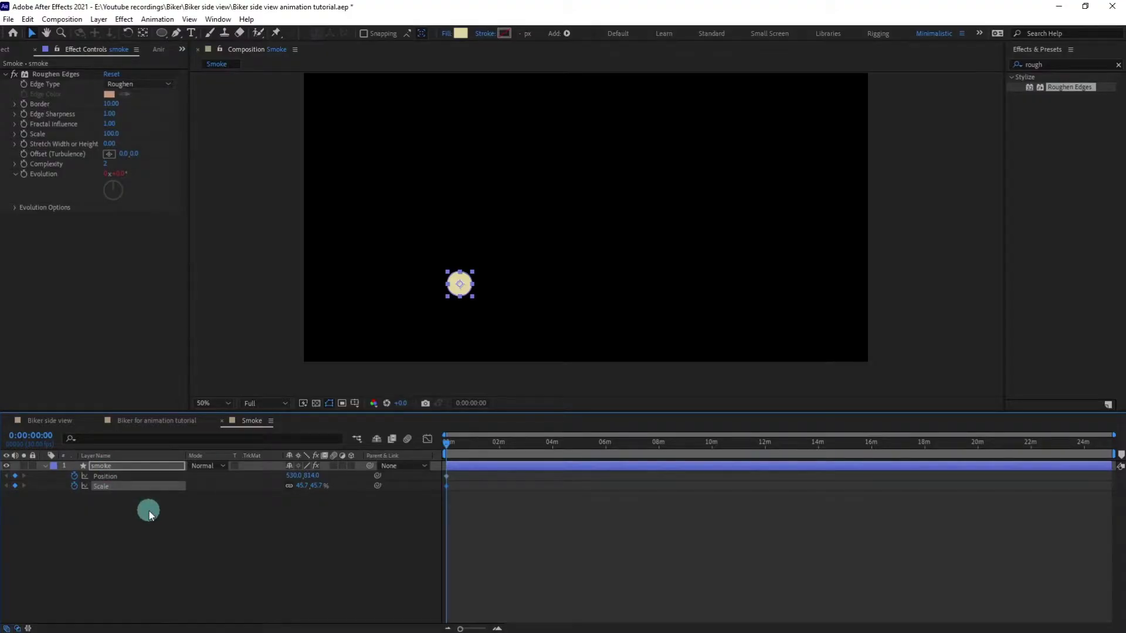
left_click(114, 515)
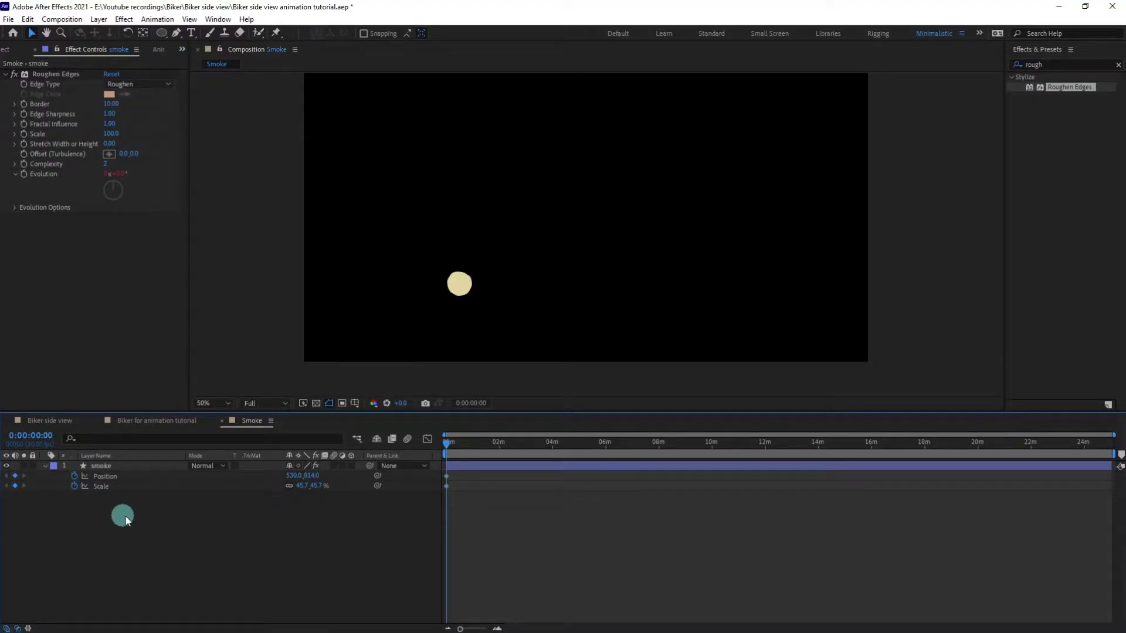
Advance the current time by 12 frames to 0:00:00:12 and select the smoke layer
left_click(37, 435)
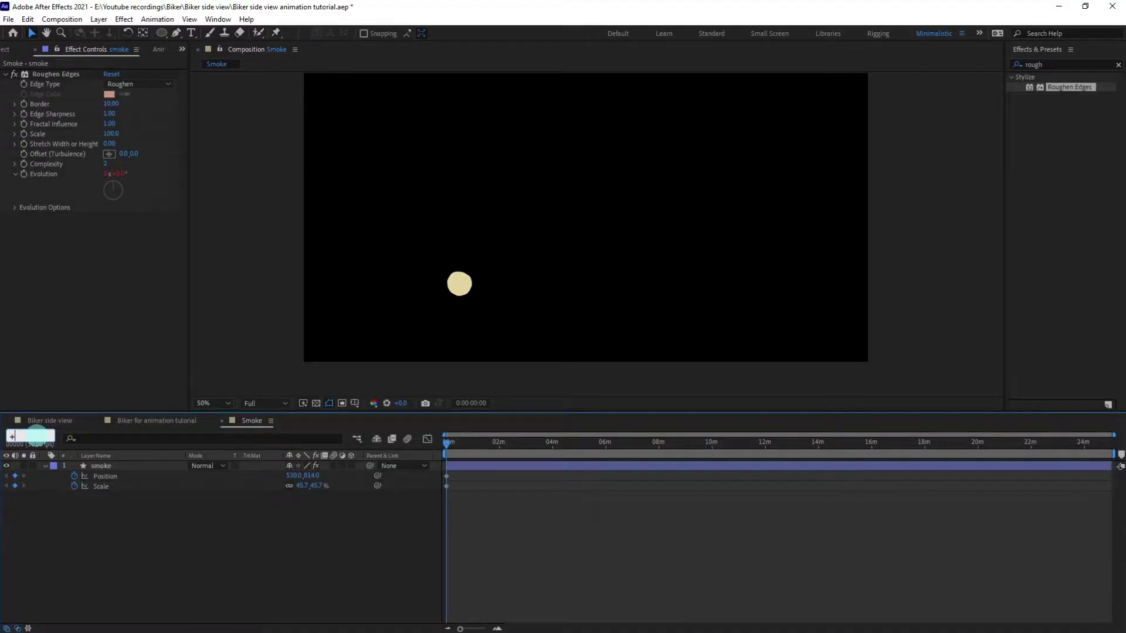
type("+12")
key("Return")
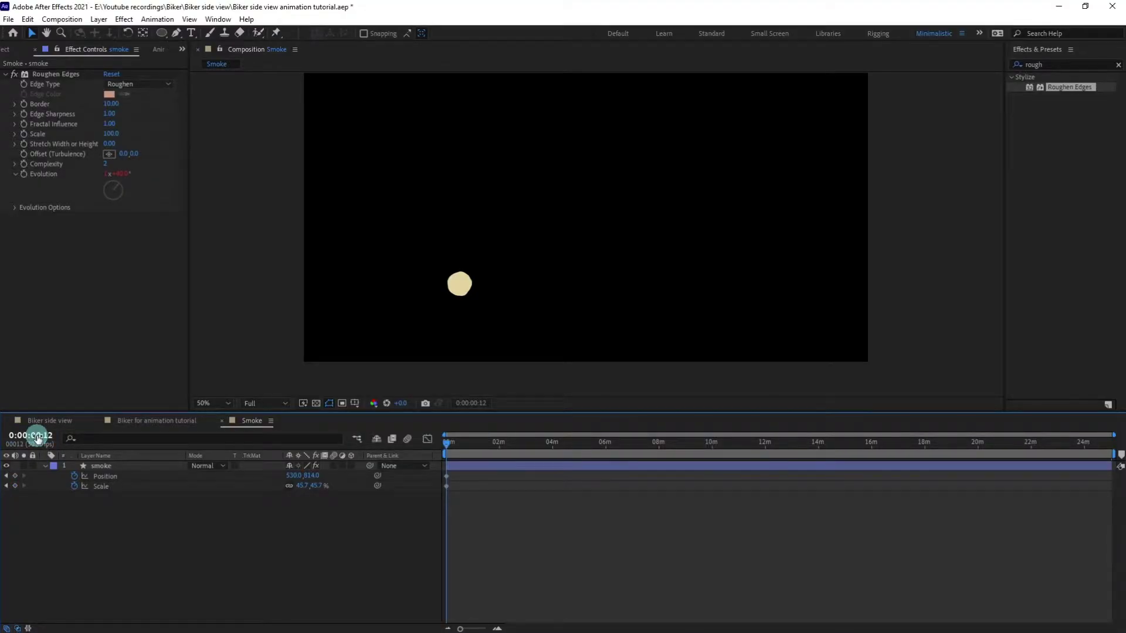
key("equal")
key("equal")
key("equal")
key("equal")
key("equal")
key("equal")
key("equal")
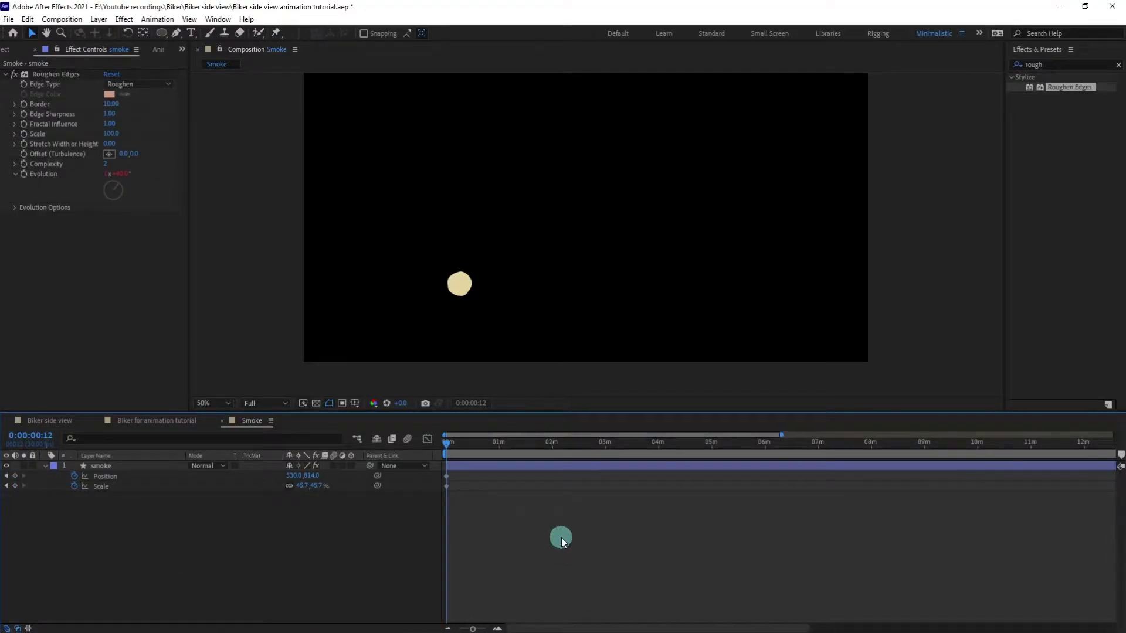
key("space")
left_click_drag(562, 538, 773, 561)
left_click_drag(577, 557, 602, 556)
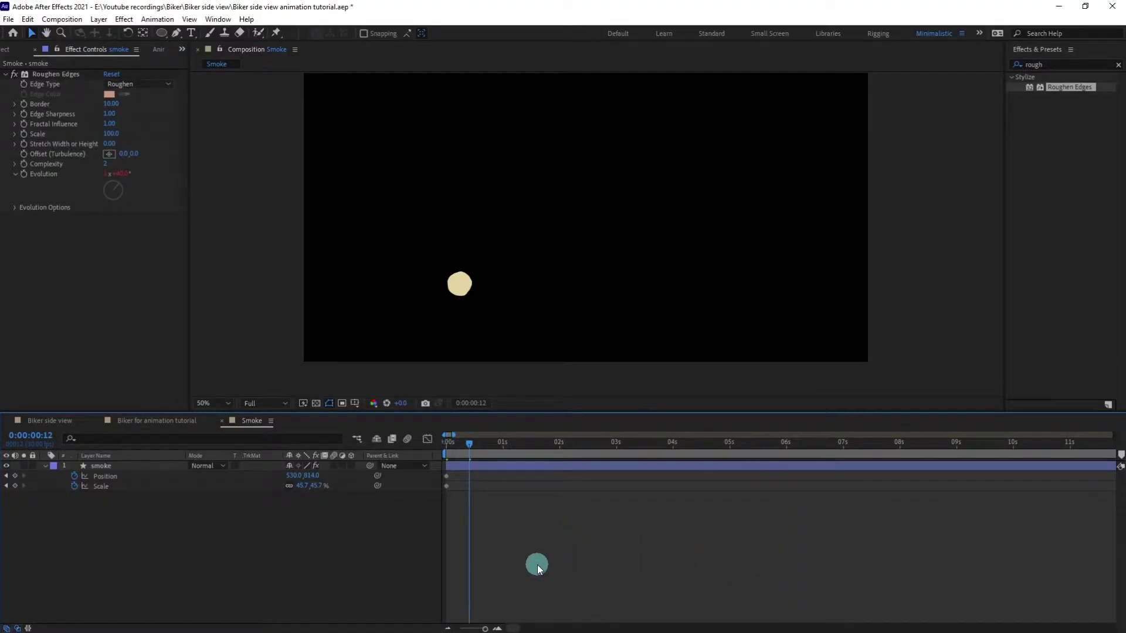
left_click(145, 466)
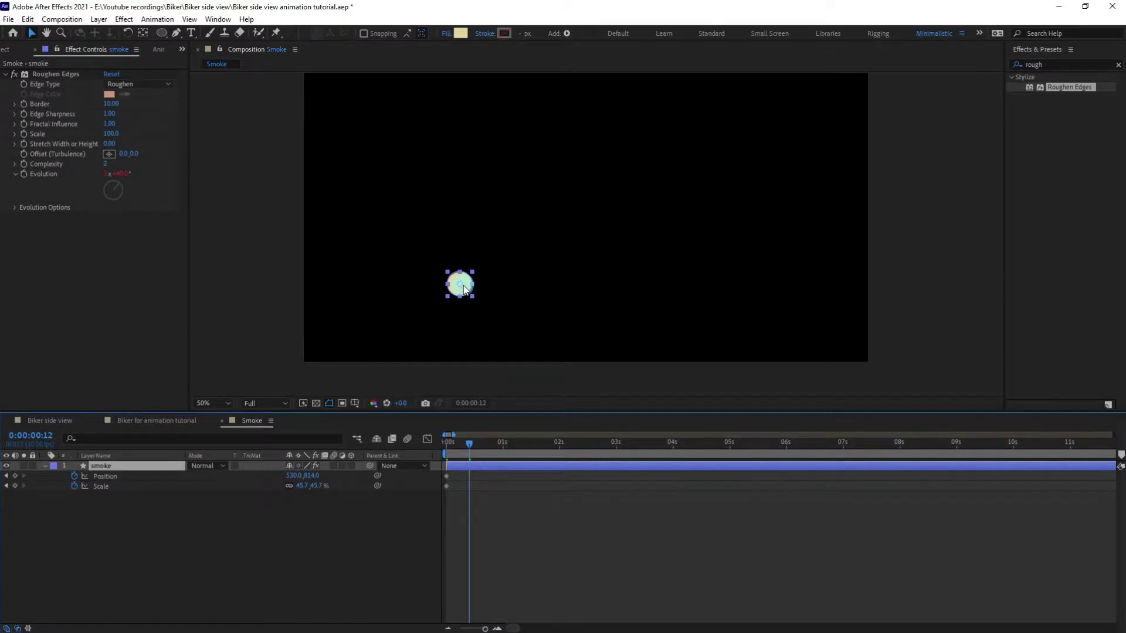
At 0:00:00:12, move the smoke circle up and right, enlarge it to about 120%, and bend its motion path into a curve
left_click_drag(466, 287, 600, 235)
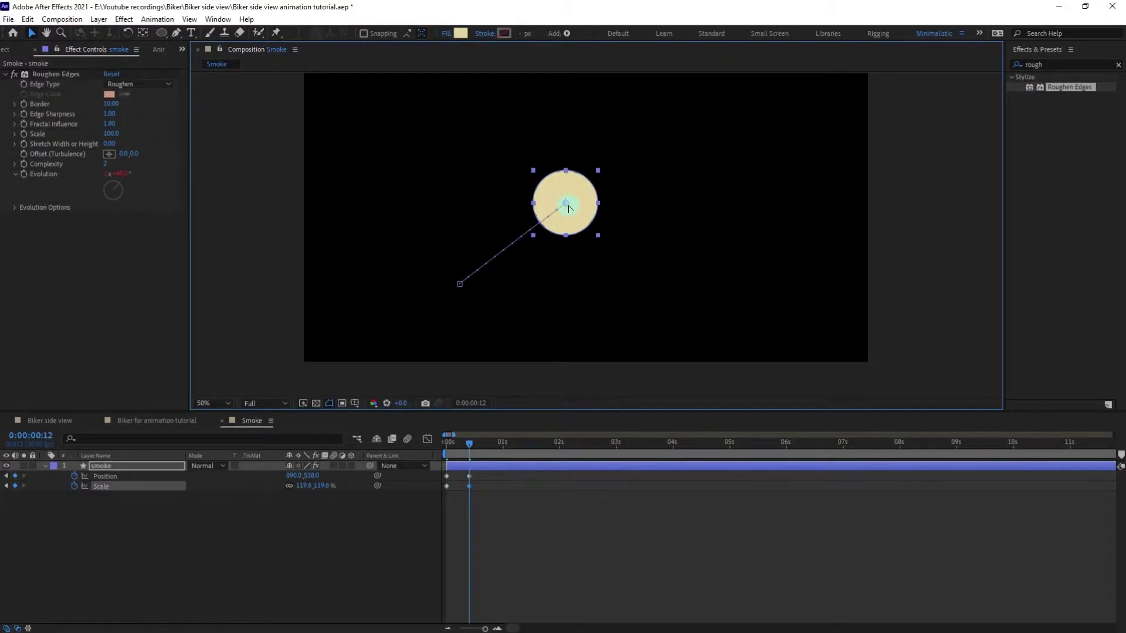
left_click_drag(551, 211, 516, 220)
left_click_drag(481, 257, 637, 252)
left_click(473, 262)
left_click_drag(474, 265, 577, 247)
left_click_drag(493, 281, 502, 284)
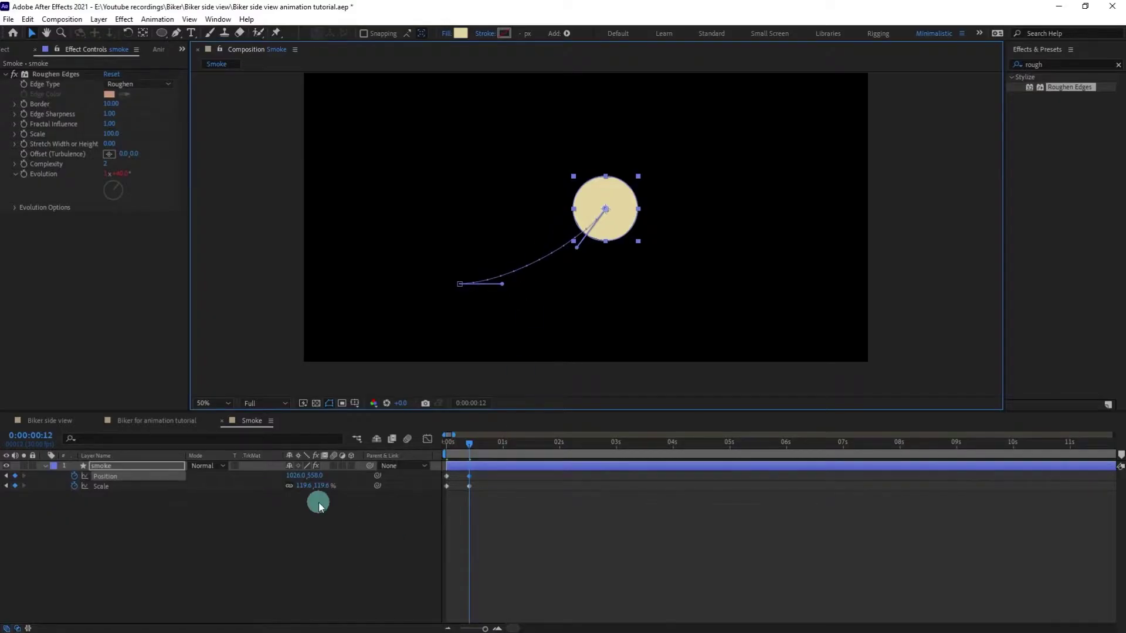
Advance the current time by 15 frames and move the smoke circle to the upper right of the composition
left_click(36, 435)
type("+")
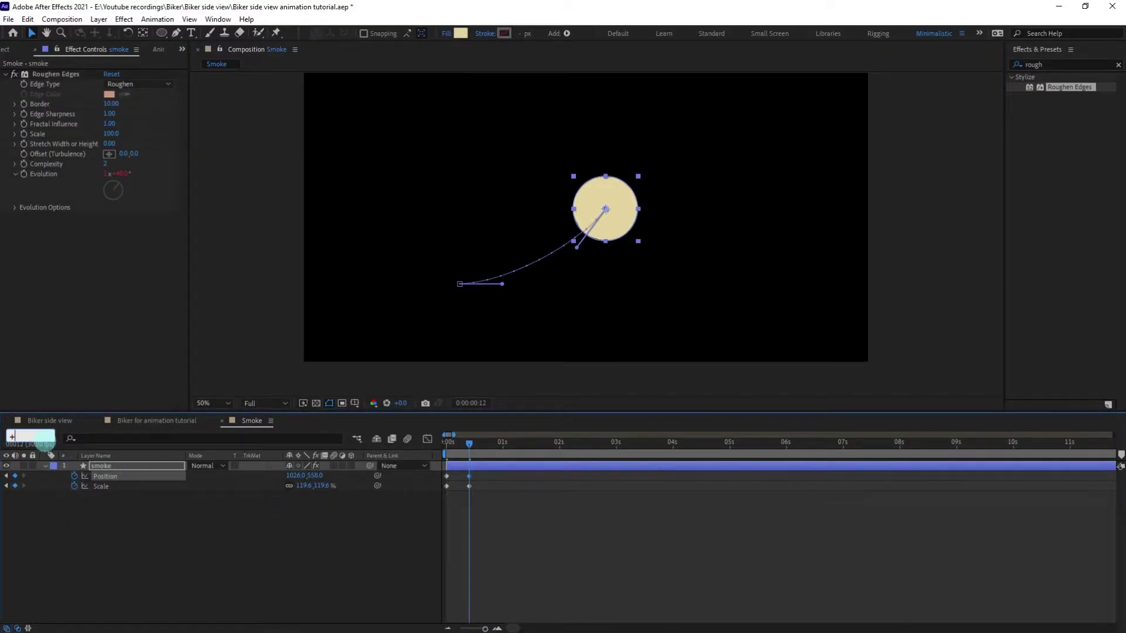
type("15")
key("Return")
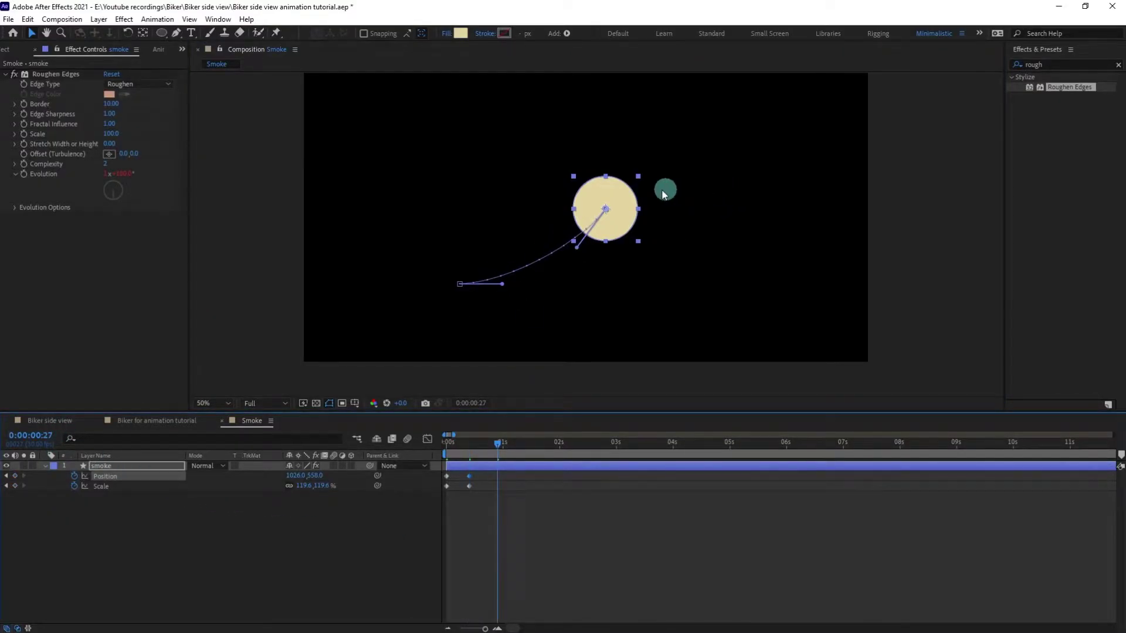
left_click_drag(633, 188, 775, 102)
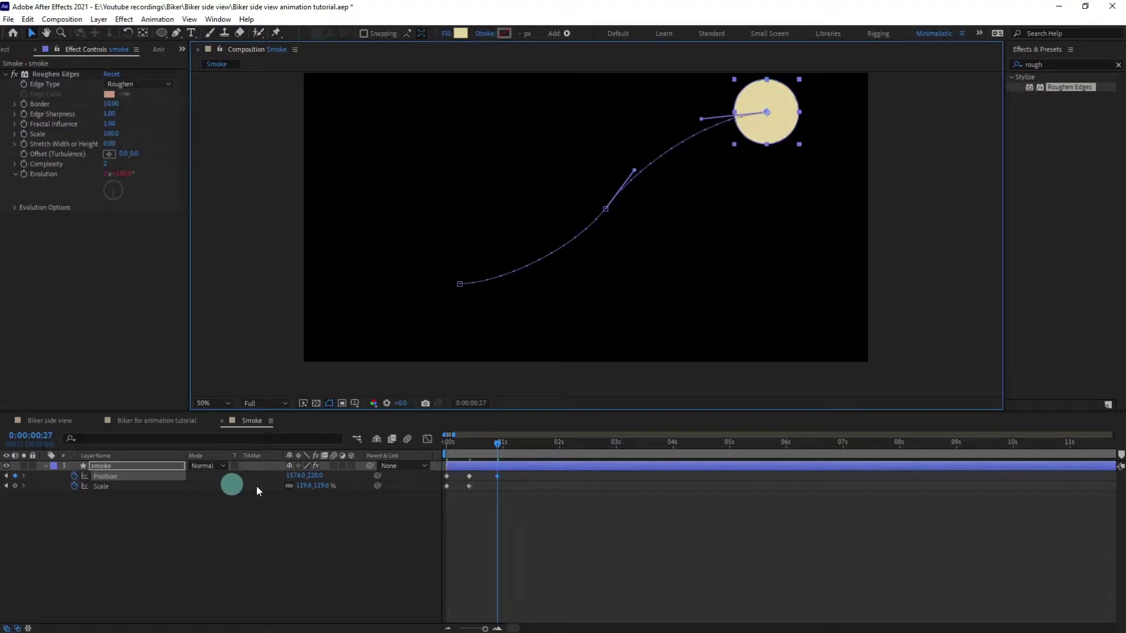
Set the smoke layer's Scale to 0% at 0:00:00:27
left_click(305, 484)
type("0")
key("Return")
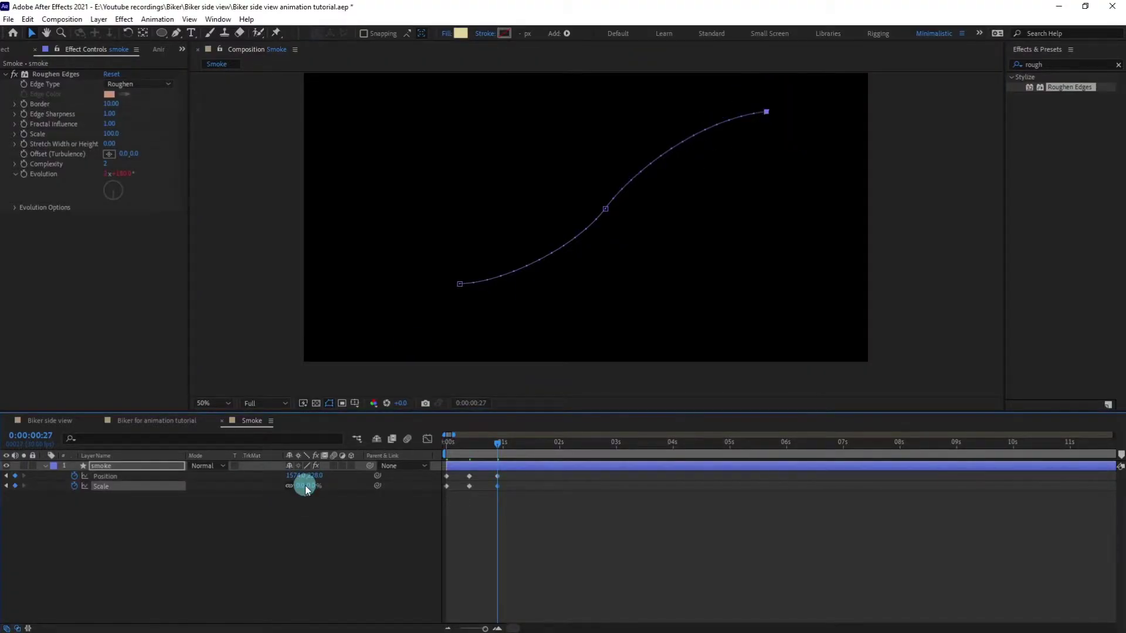
Increase the Scale keyframe at 0:00:00:12 to about 153% and apply Easy Ease to all Position and Scale keyframes
left_click(474, 450)
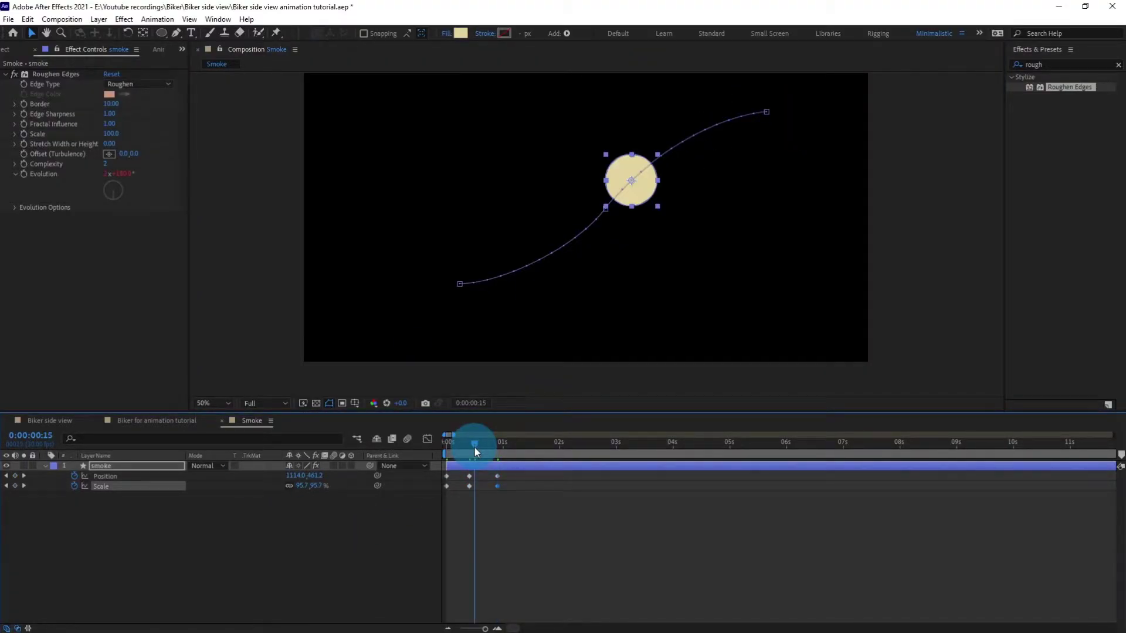
mouse_move(313, 498)
left_mouse_down()
mouse_move(296, 481)
mouse_move(319, 483)
left_mouse_up()
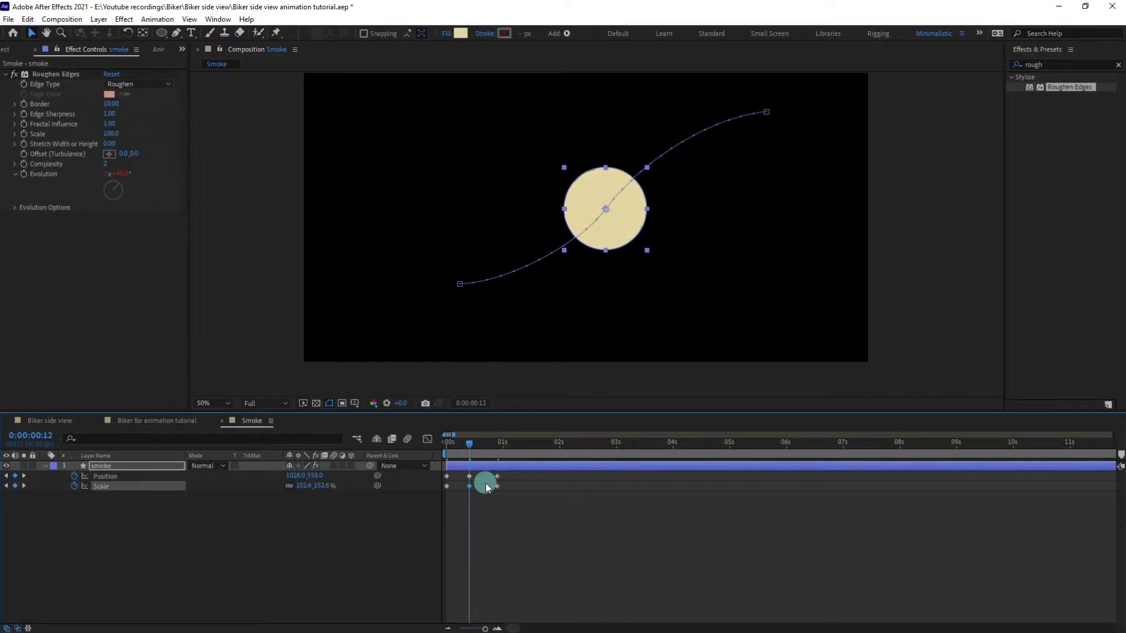
left_click_drag(510, 472, 399, 515)
key("F9")
left_click(465, 542)
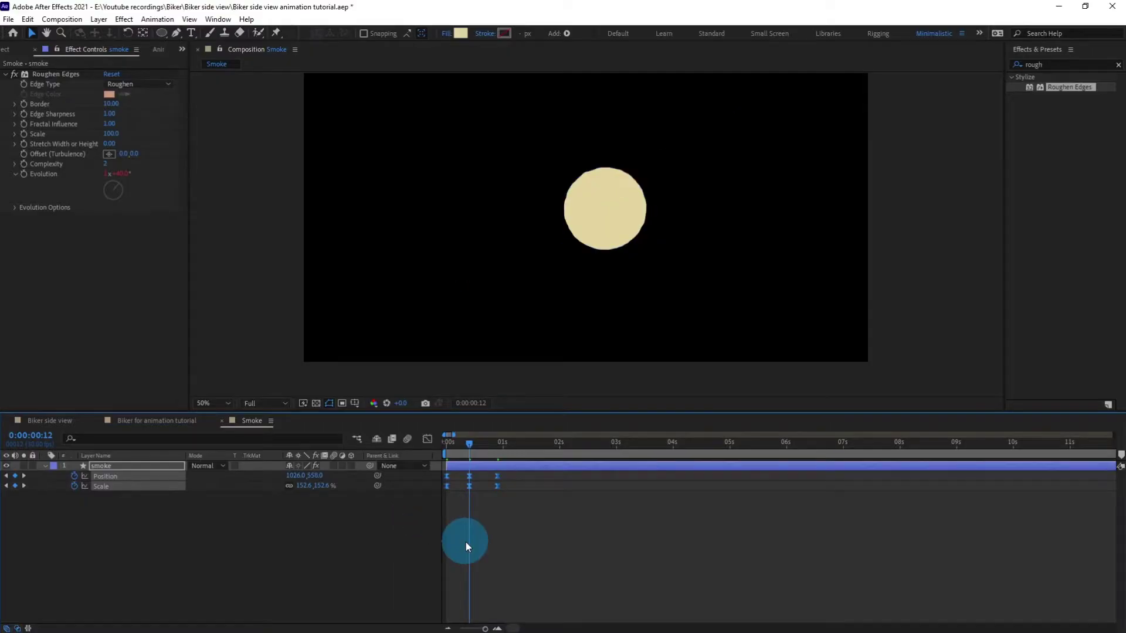
Convert the middle Position and Scale keyframes to Auto Bezier interpolation and preview the animation from the first frame
left_click_drag(467, 445, 427, 448)
left_click(487, 482)
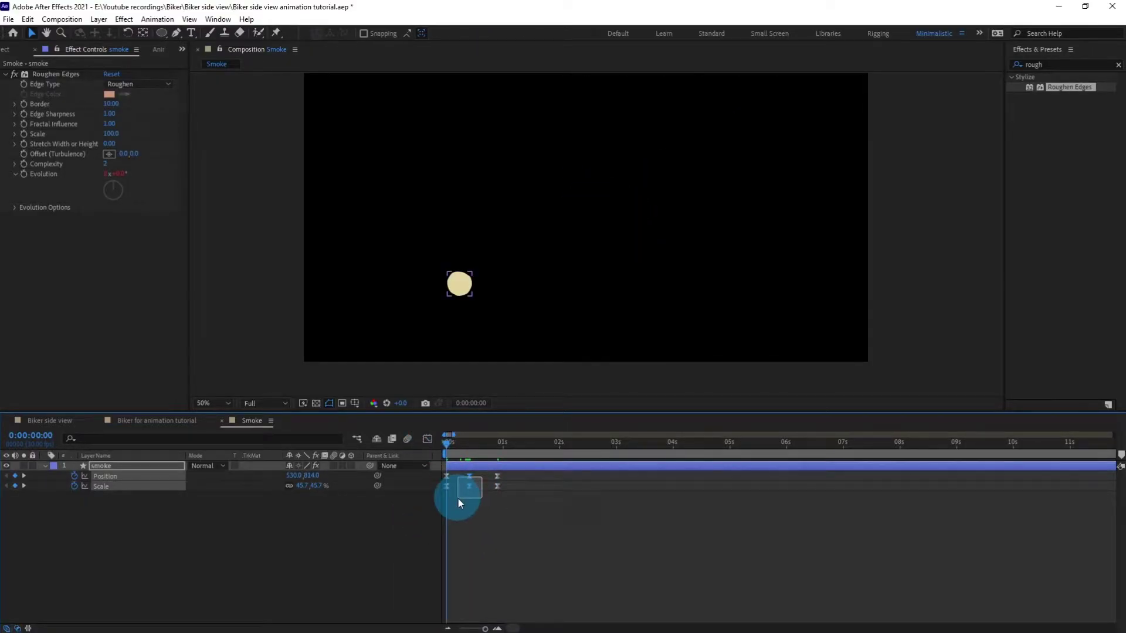
left_click_drag(459, 499, 459, 500)
left_click(468, 482)
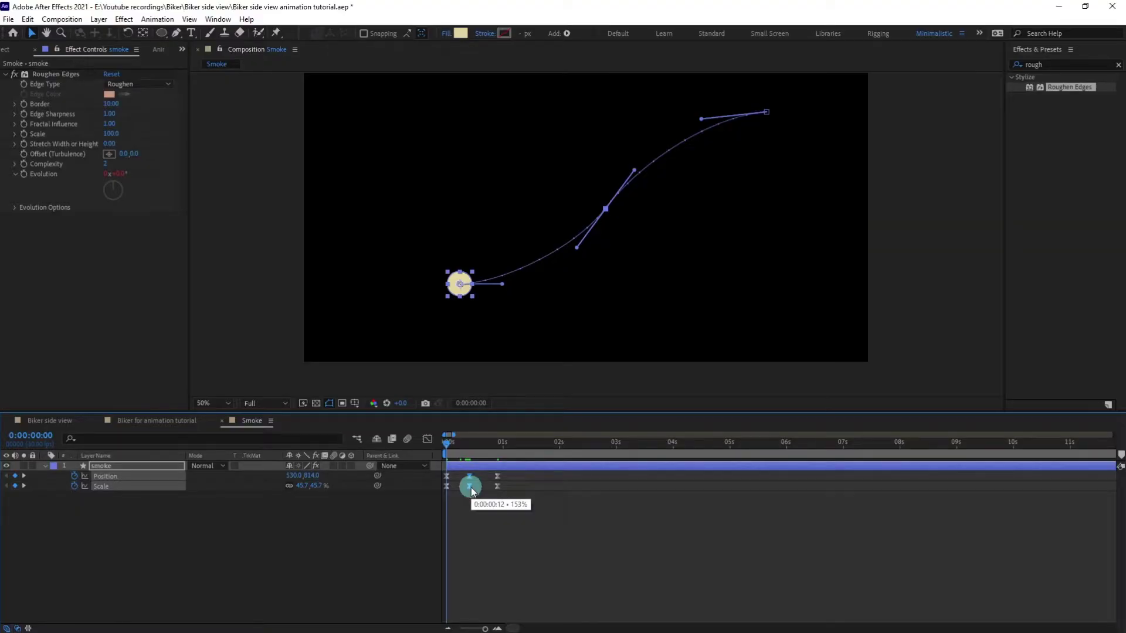
left_click(472, 488, "ctrl")
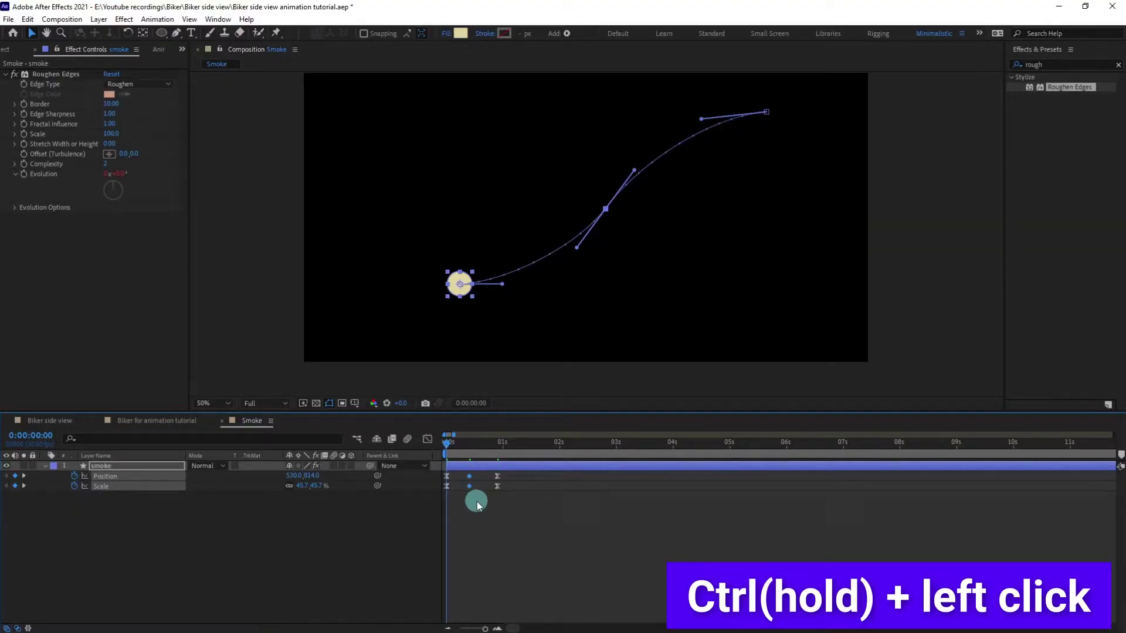
left_click(518, 535)
key("space")
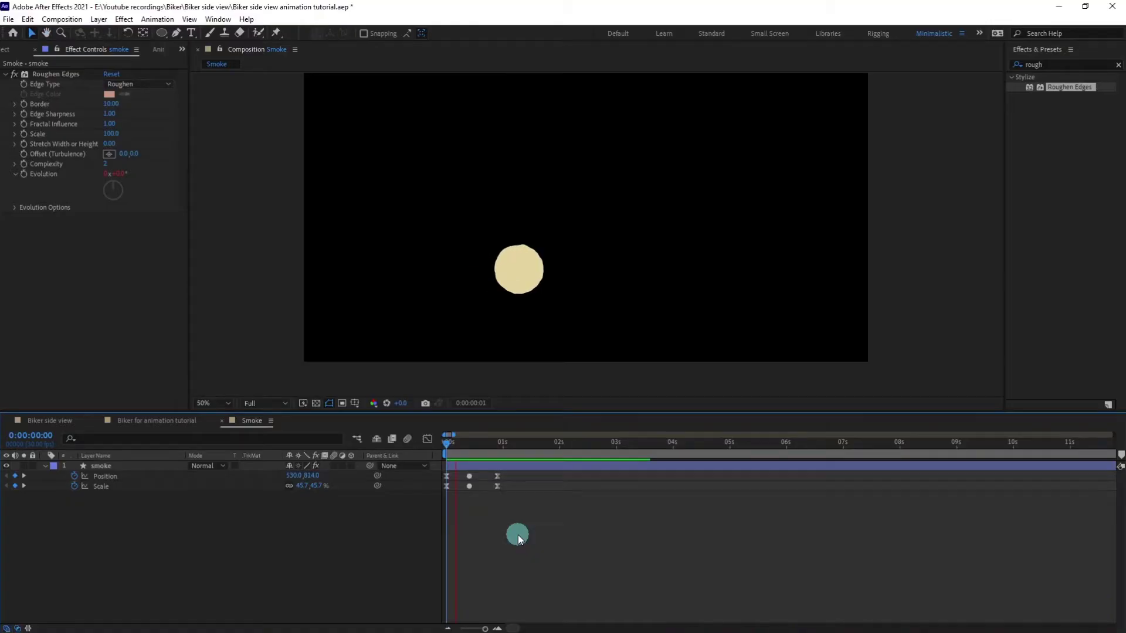
key("space")
Stretch the smoke keyframes proportionally so the middle pair sits at 1 second and the last just past 2 seconds, and preview the timing
left_click_drag(523, 478, 575, 487)
left_click(540, 534)
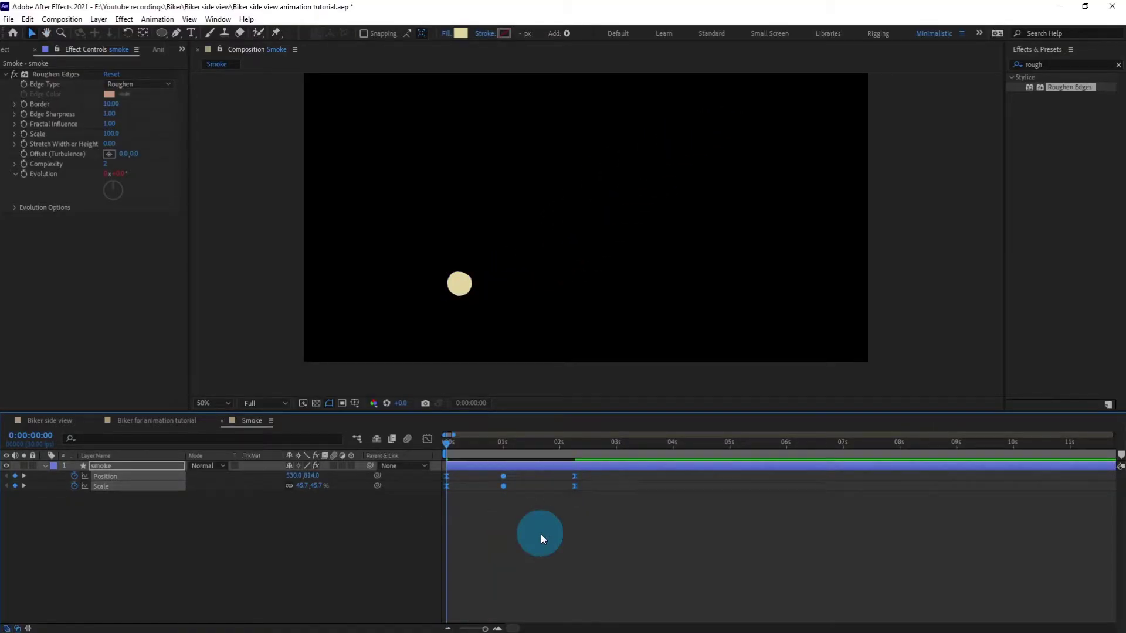
key("space")
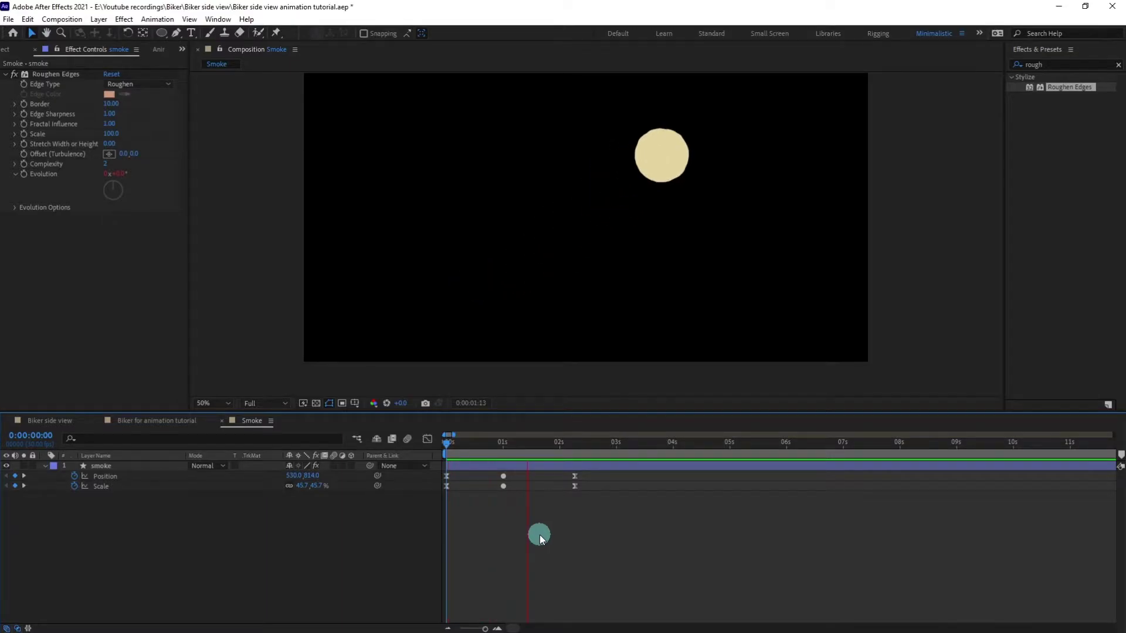
left_click(447, 444)
left_click(177, 551)
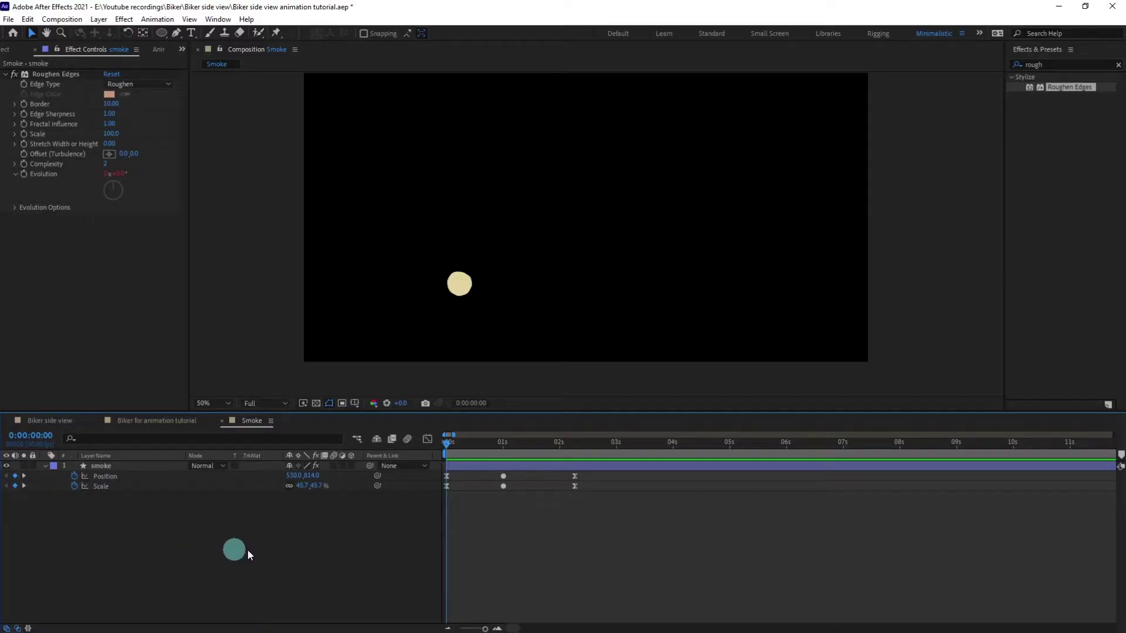
Add the expression loopIn()+loopOut()-value; to the smoke layer's Position
left_click(76, 477, "alt")
type("loop")
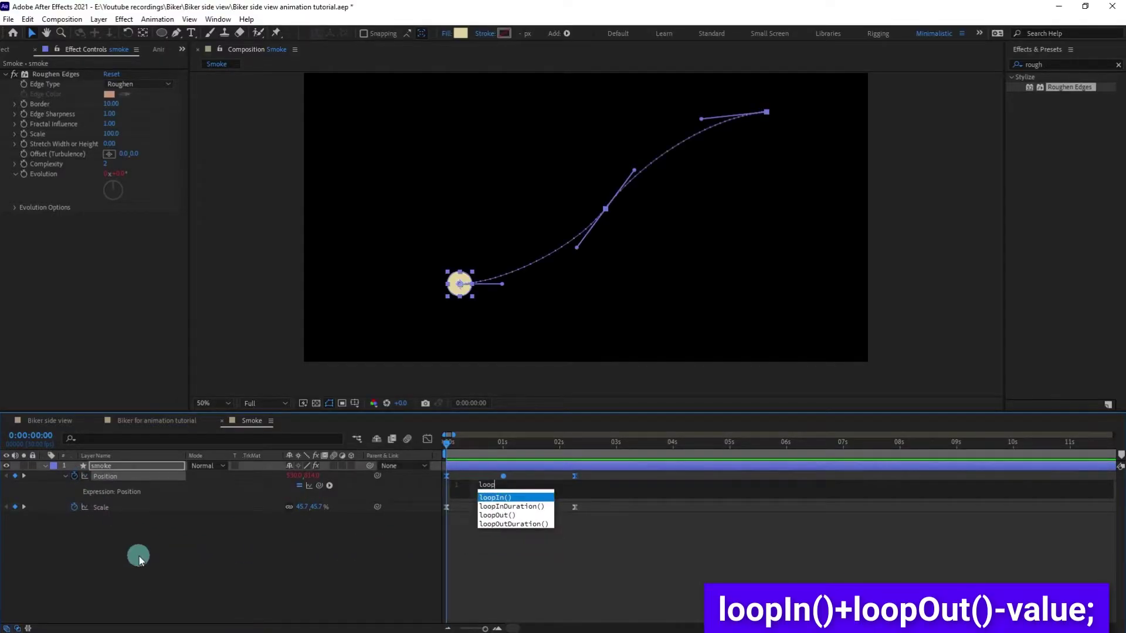
type("In()+loopOut()-v")
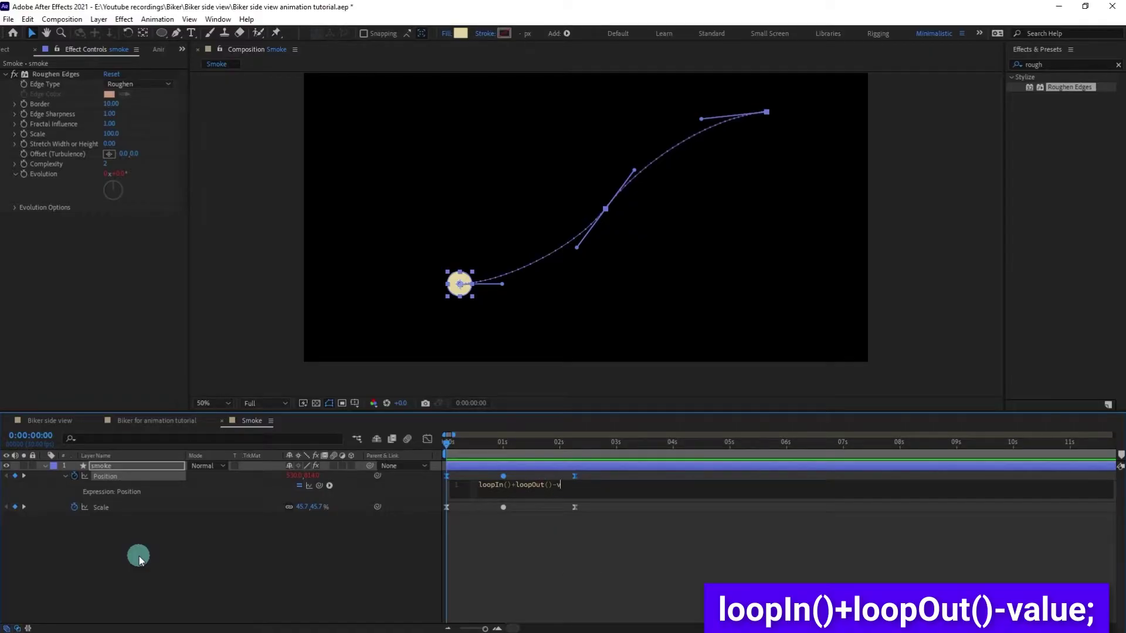
type("alue;")
left_click(419, 556)
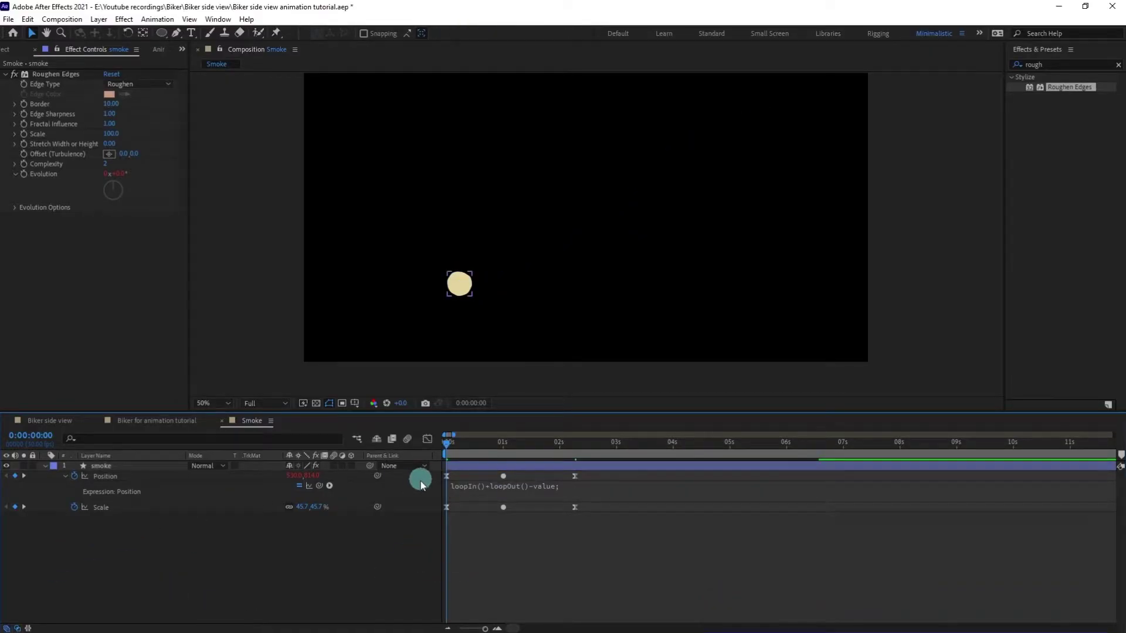
Apply the same loopIn()+loopOut()-value; expression to the smoke layer's Scale
left_click(74, 508, "alt")
type("loopIn()+loopOut()-value;")
left_click(225, 594)
left_click(377, 470)
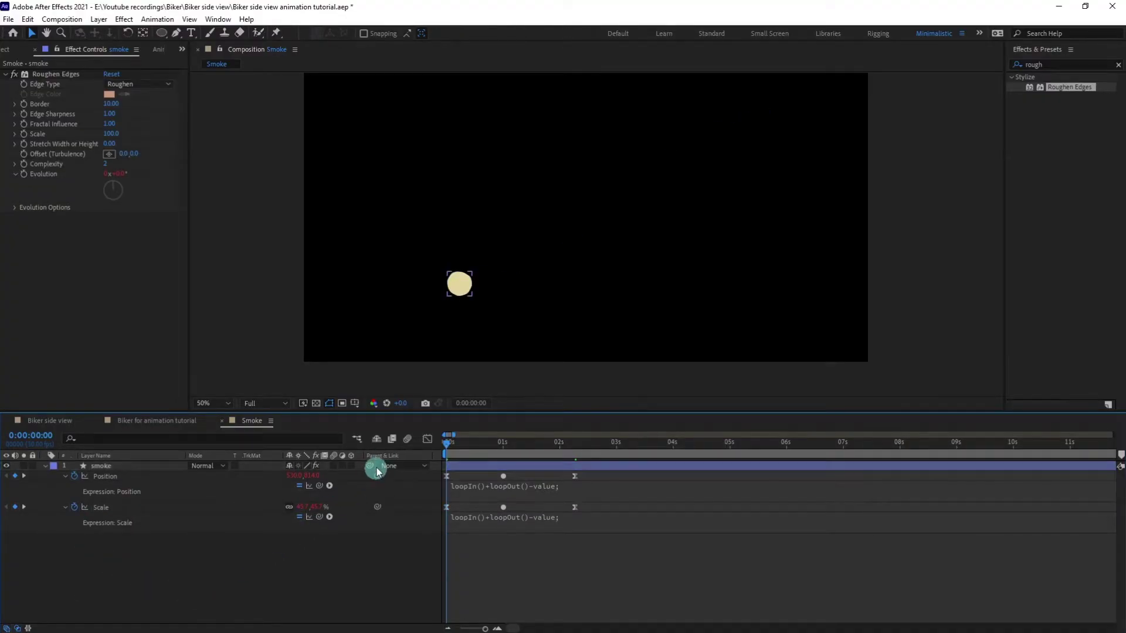
Duplicate the smoke layer six times to get layers up to smoke 7
left_click(105, 467)
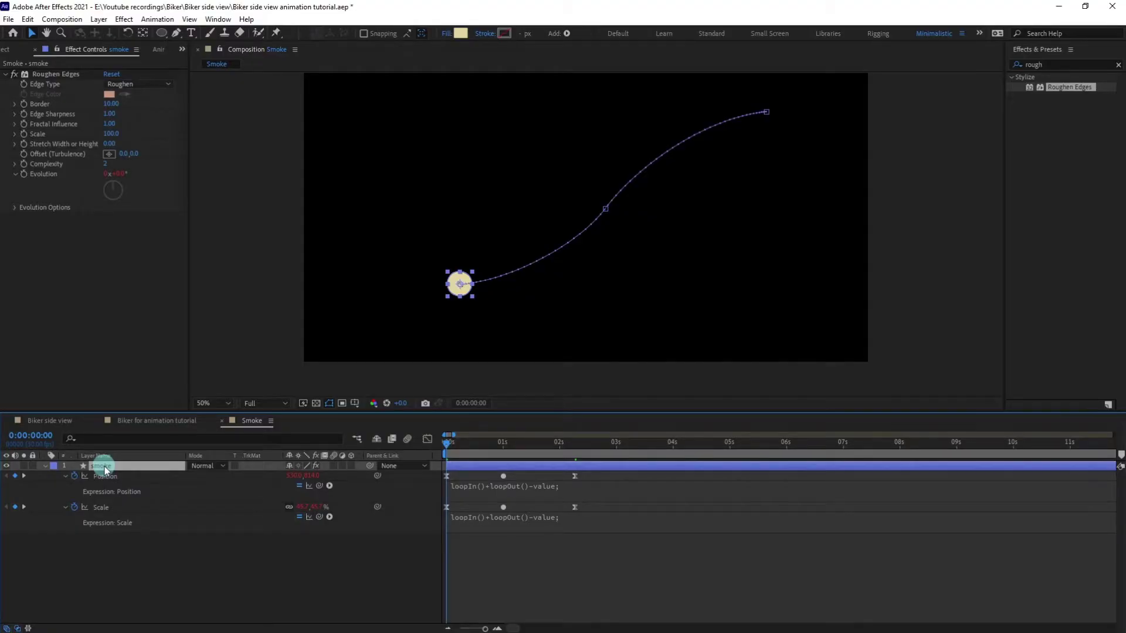
key("ctrl+d")
key("ctrl+d")
key("ctrl+d")
key("ctrl+d")
key("ctrl+d")
key("ctrl+d")
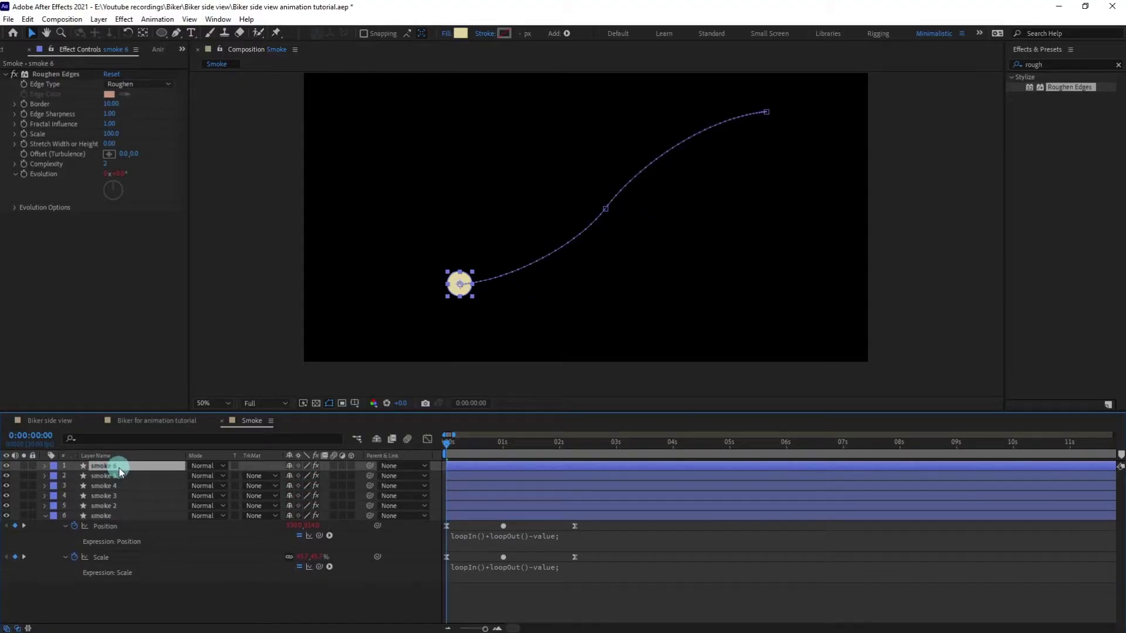
Reveal the keyframed properties of all smoke layers and enlarge the timeline area so every layer fits
left_click(163, 606)
key("u")
left_click(235, 537)
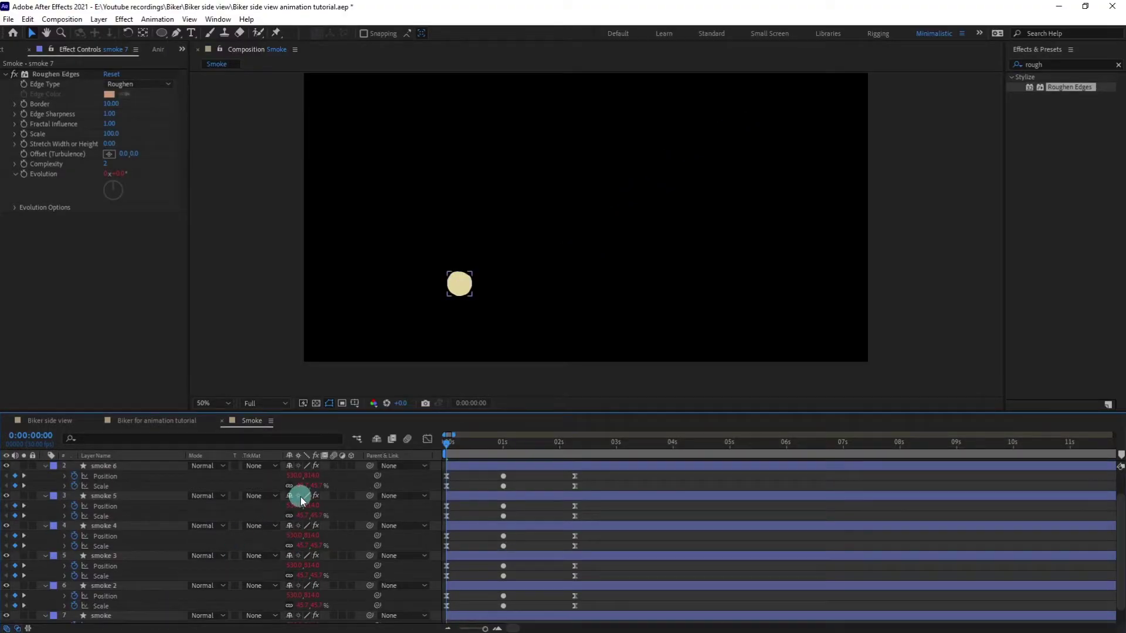
scroll(301, 501, "down", 1)
left_click(263, 437)
left_click_drag(260, 412, 249, 311)
left_click(378, 380)
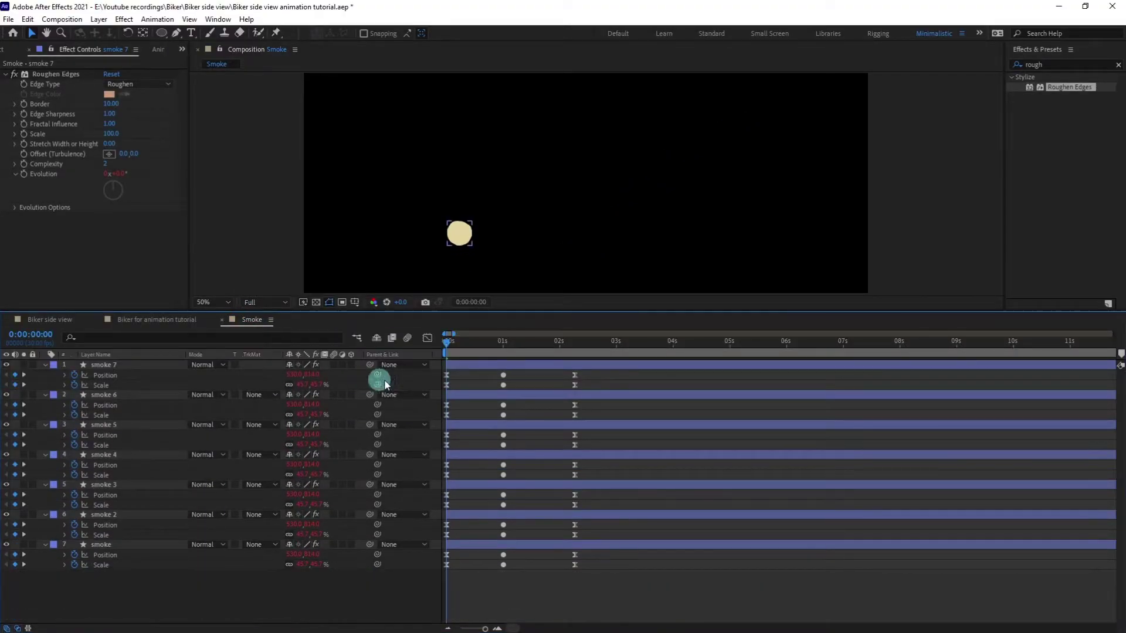
Reshape the smoke 7 motion path by moving its middle point up and left, raising its end point and bending the curve handles
left_click(473, 365)
key("space")
left_click_drag(435, 144, 378, 173)
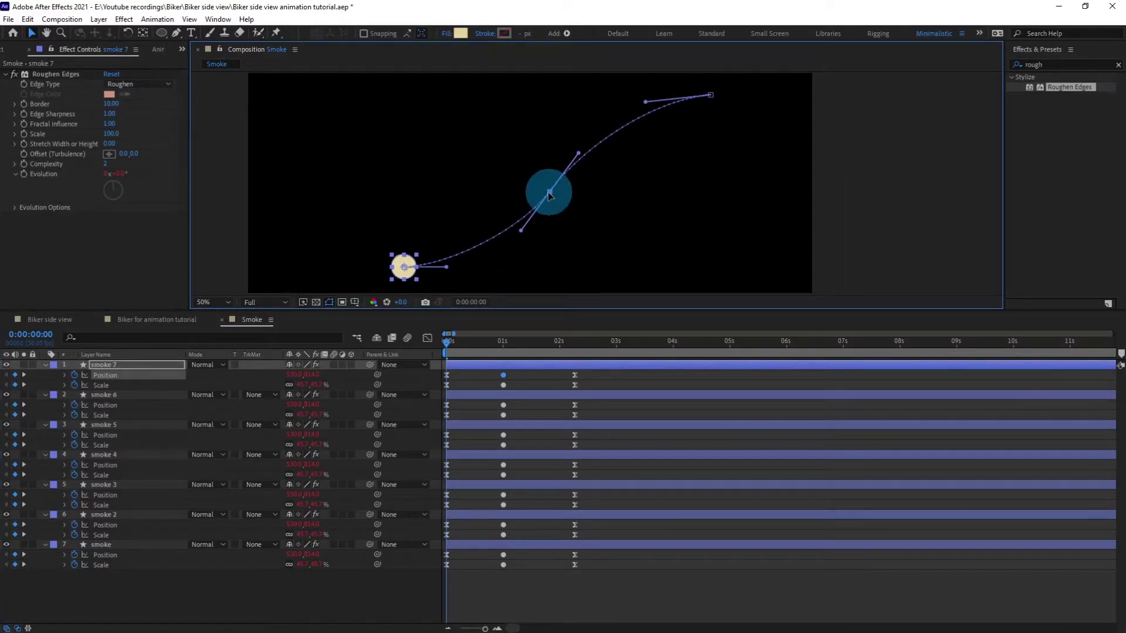
left_click_drag(550, 193, 526, 161)
left_click_drag(505, 199, 478, 198)
left_click_drag(644, 106, 641, 148)
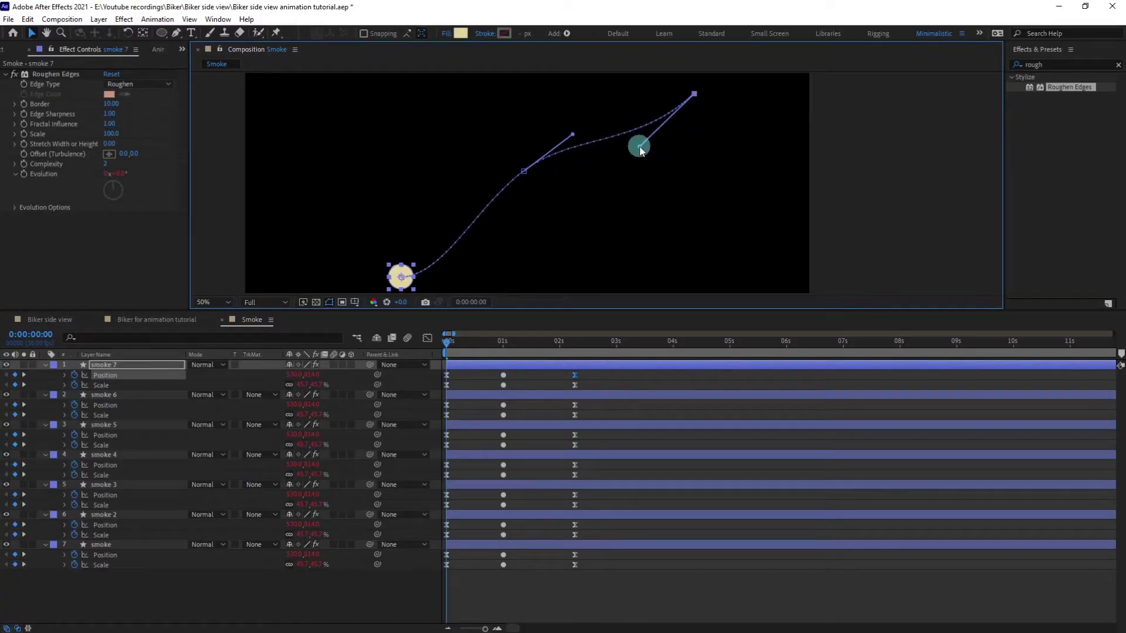
left_click_drag(695, 94, 690, 83)
left_click_drag(636, 138, 639, 151)
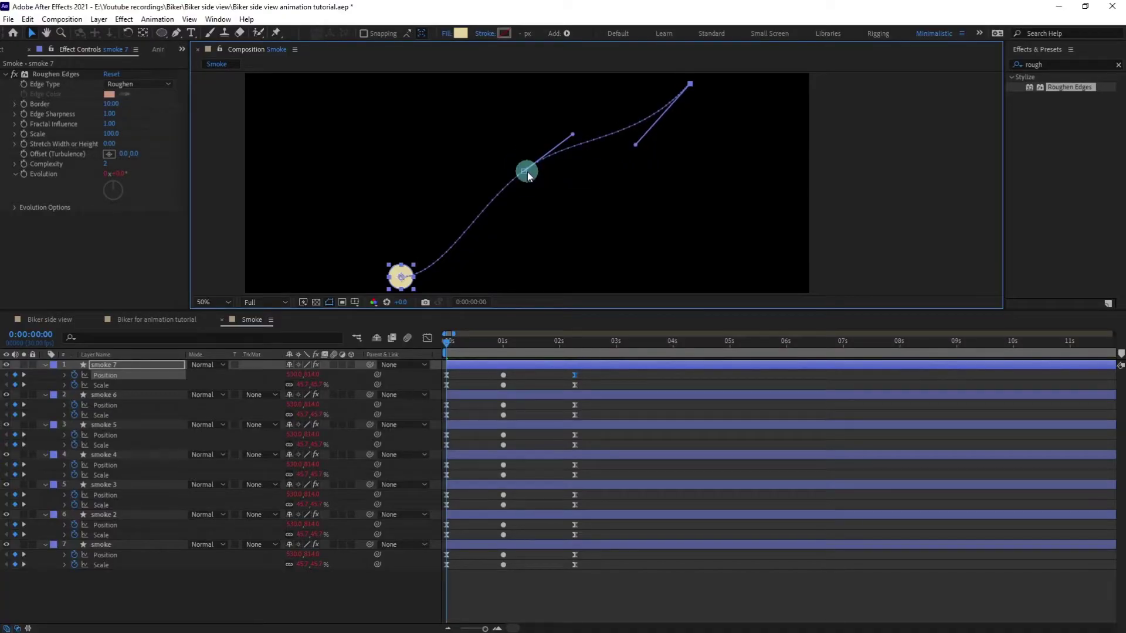
left_click(524, 171)
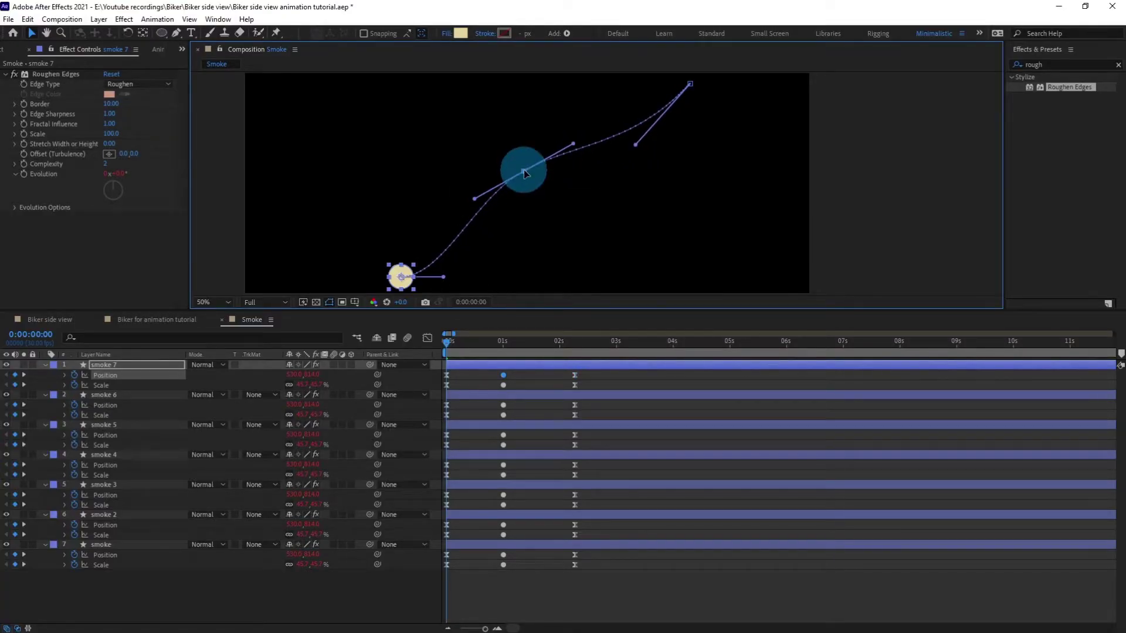
left_click_drag(523, 170, 517, 161)
Reshape the smoke 6 motion path by moving its middle point to the right and adjusting the start, middle and end handles
left_click(170, 396)
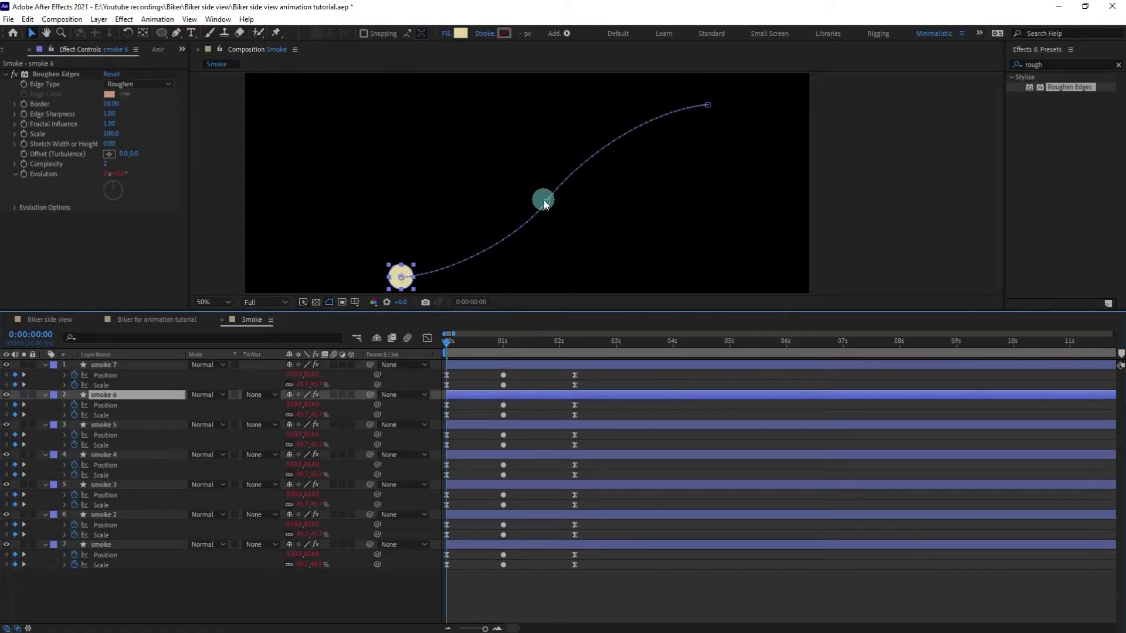
left_click_drag(545, 200, 610, 188)
left_click_drag(659, 160, 591, 234)
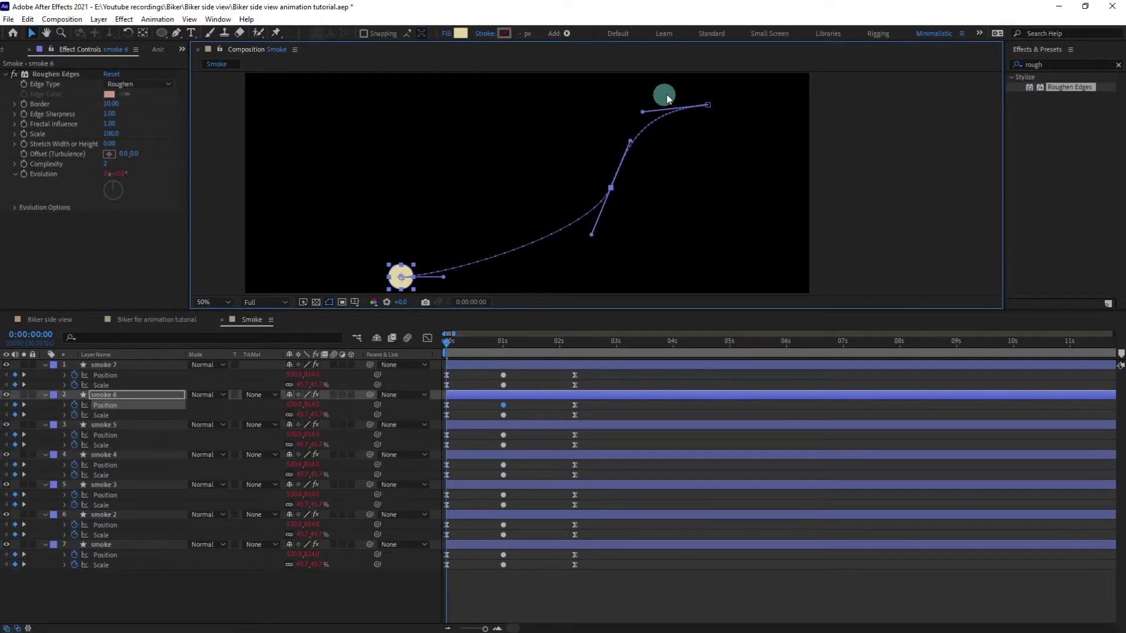
left_click_drag(646, 110, 679, 103)
left_click(612, 191)
left_click_drag(592, 235, 577, 260)
left_click_drag(444, 278, 462, 203)
Reshape the smoke 5 motion path with a steeper start, a middle point lower and further right, and a lowered end point
left_click(122, 436)
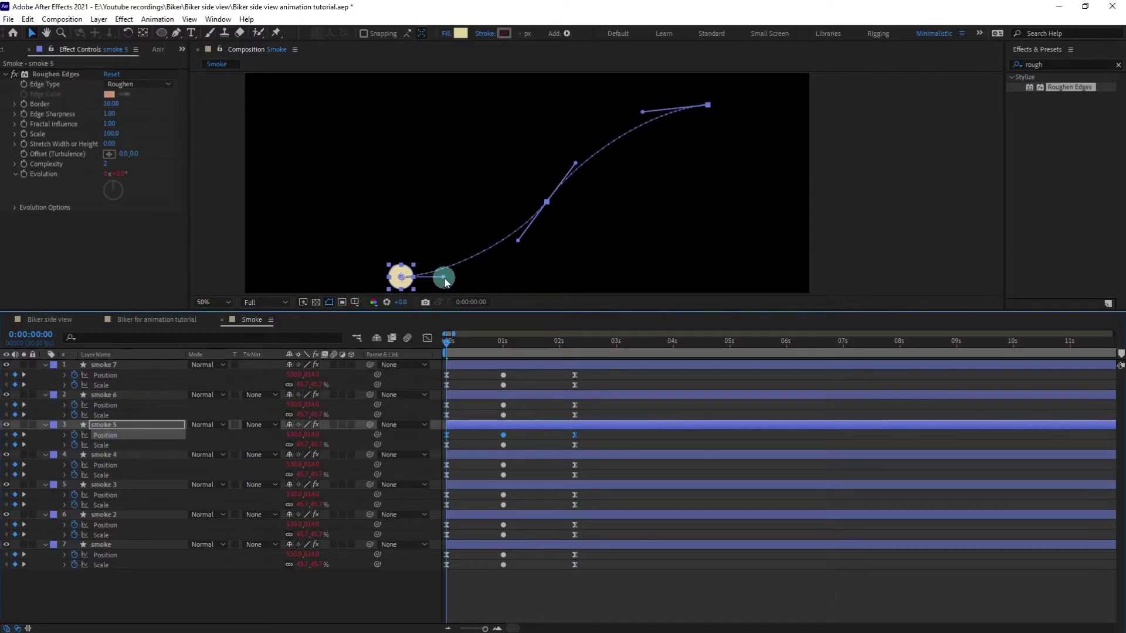
left_click_drag(444, 278, 417, 216)
left_click_drag(546, 203, 583, 203)
key("ctrl+z")
left_click(530, 435)
left_click(123, 436)
left_click_drag(557, 244, 506, 239)
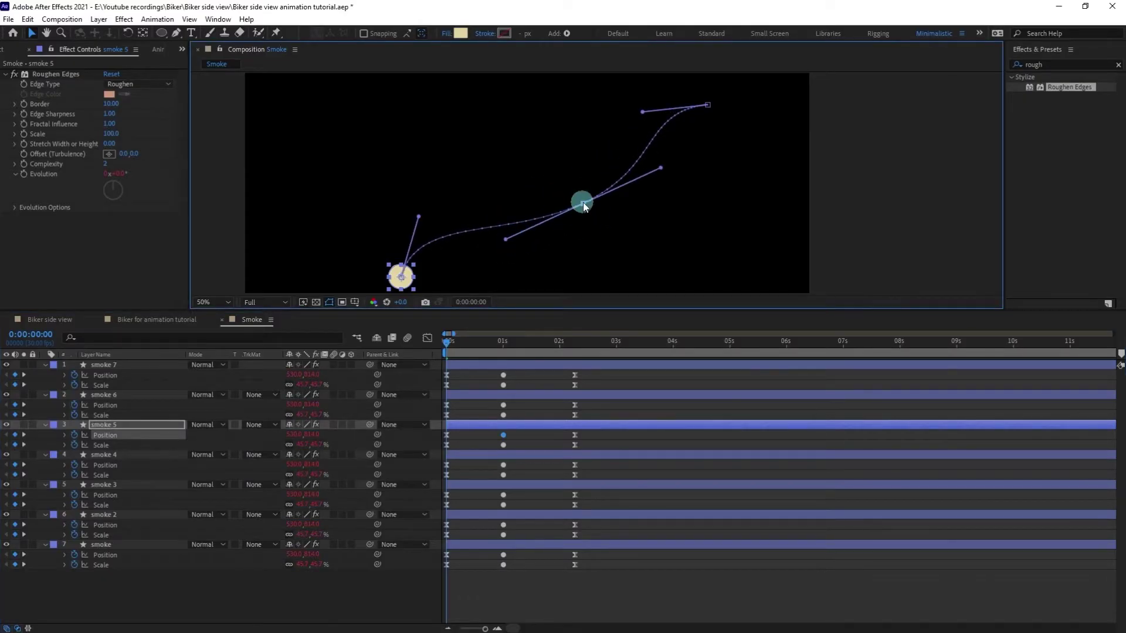
left_click_drag(583, 202, 573, 226)
left_click_drag(643, 113, 628, 83)
left_click_drag(708, 105, 724, 124)
left_click_drag(644, 101, 655, 85)
Reshape the smoke 4 motion path by lowering its middle and end points and adjusting the start and middle handles
left_click(108, 465)
left_click_drag(547, 202, 555, 233)
key("ctrl+z")
left_click(100, 475)
left_click(103, 455)
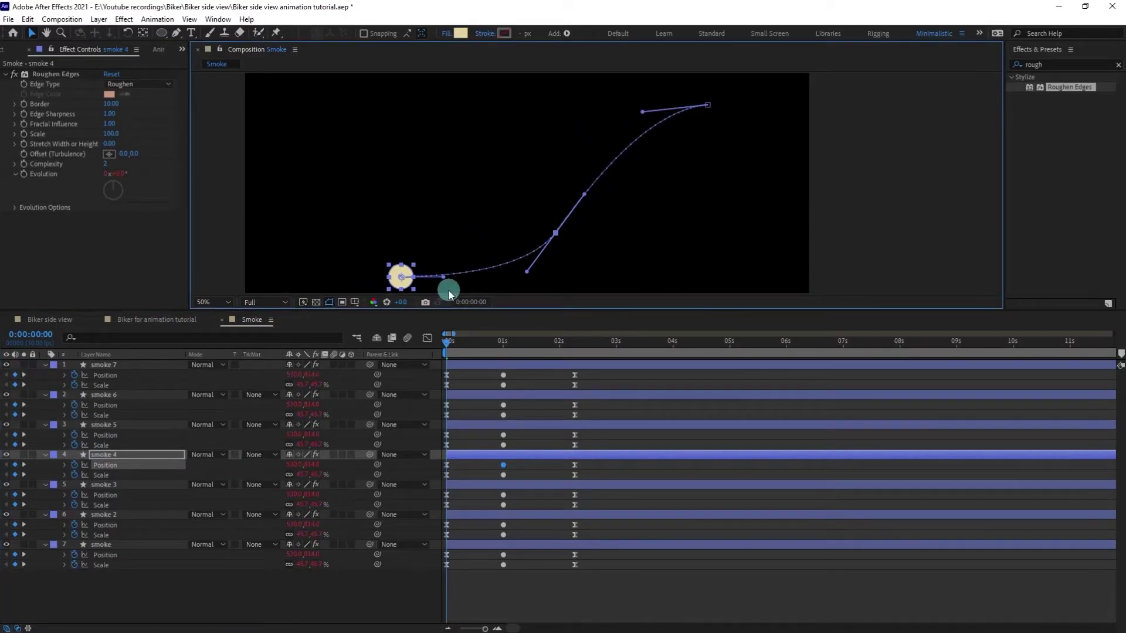
left_click_drag(454, 276, 444, 284)
left_click_drag(527, 272, 538, 279)
mouse_move(584, 194)
left_mouse_down()
mouse_move(573, 219)
mouse_move(572, 189)
left_mouse_up()
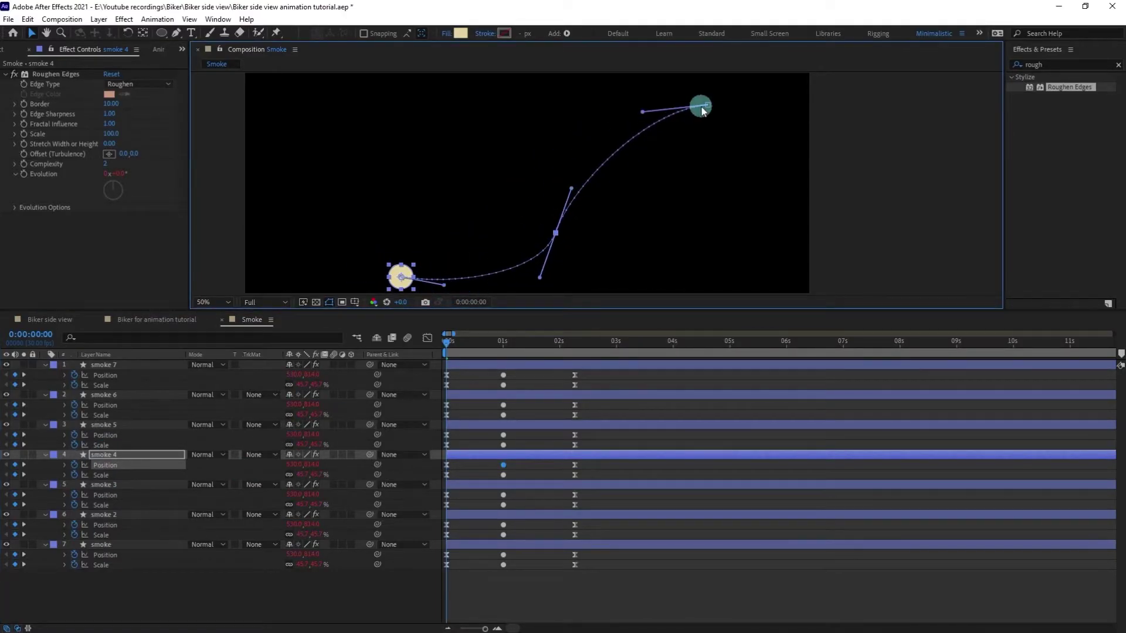
left_click_drag(708, 105, 724, 125)
Move the middle point of the smoke 3 motion path slightly to the right
left_click(105, 495)
key("ctrl+z")
left_click(129, 486)
left_click_drag(546, 201, 561, 203)
Reshape the smoke 2 motion path by raising its start and end points slightly, moving its middle point left, and adjusting the start and end handles
left_click(150, 516)
left_click_drag(400, 277, 396, 271)
left_click_drag(441, 268, 428, 267)
left_click(534, 188)
left_click(119, 524)
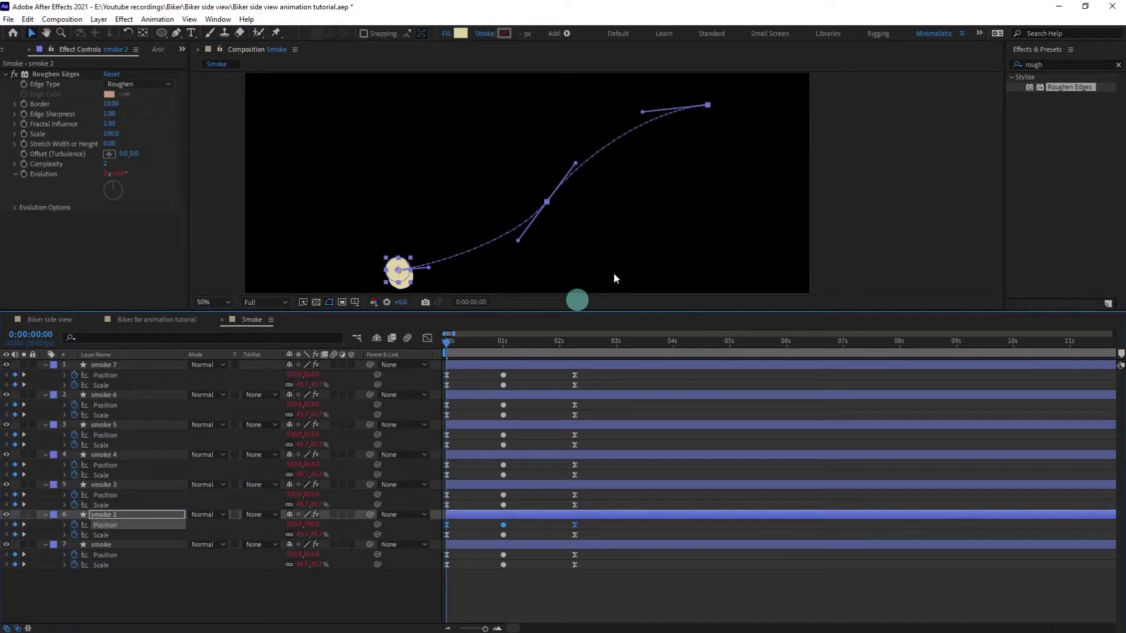
left_click(179, 517)
left_click_drag(547, 201, 503, 192)
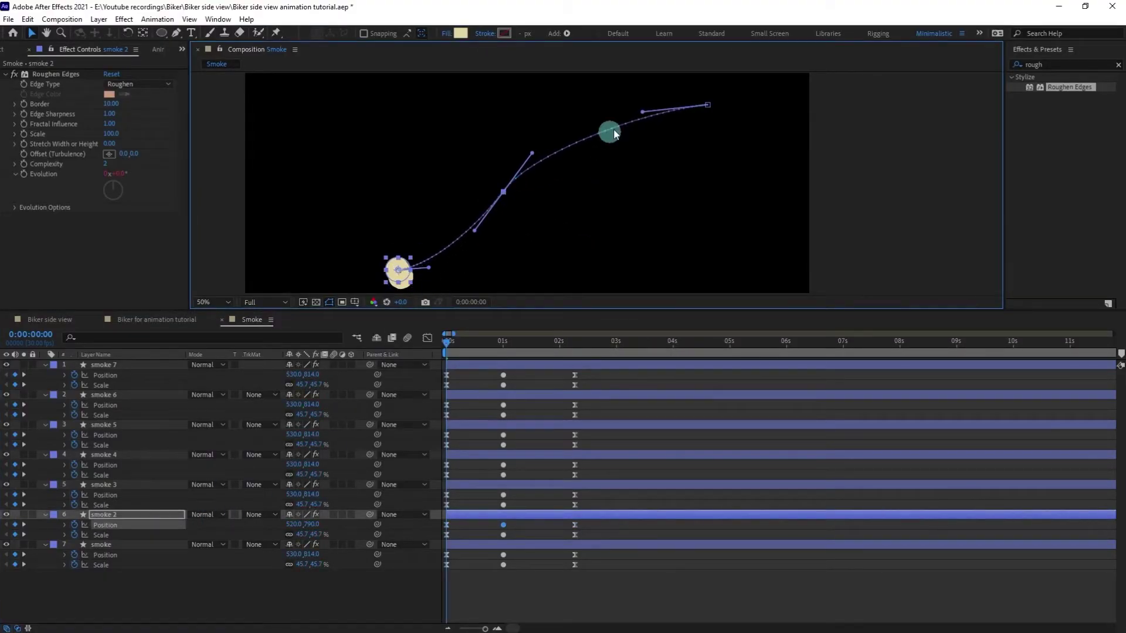
left_click_drag(643, 112, 677, 143)
left_click_drag(708, 106, 707, 93)
left_click_drag(675, 131, 669, 139)
left_click(481, 381)
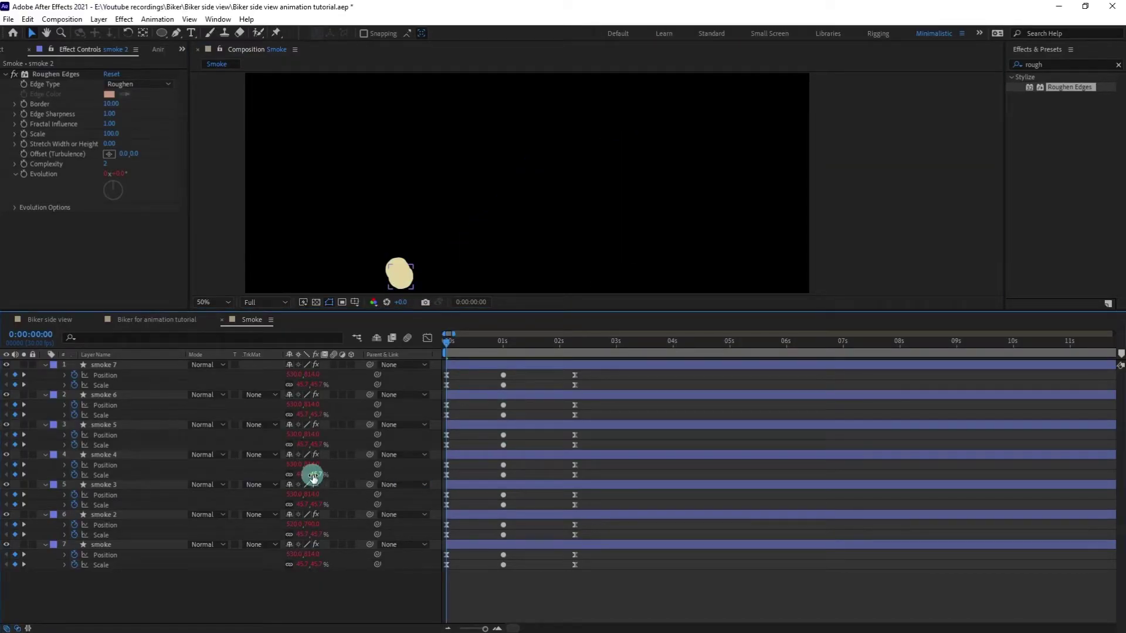
Stagger the smoke 2 to smoke 7 layers in time so each starts about a third of a second after the layer below
left_click(454, 366)
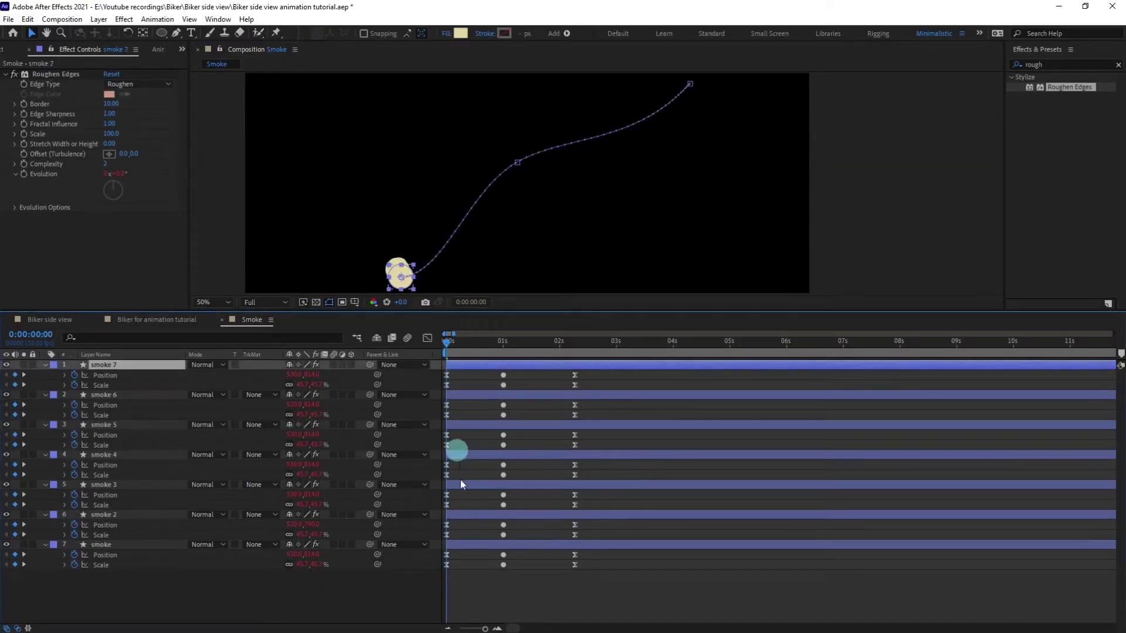
left_click(471, 514, "shift")
left_click_drag(472, 514, 558, 367)
left_click(485, 514, "ctrl")
left_click(501, 484, "ctrl")
left_click(509, 456, "ctrl")
left_click(528, 426, "ctrl")
left_click(545, 394, "ctrl")
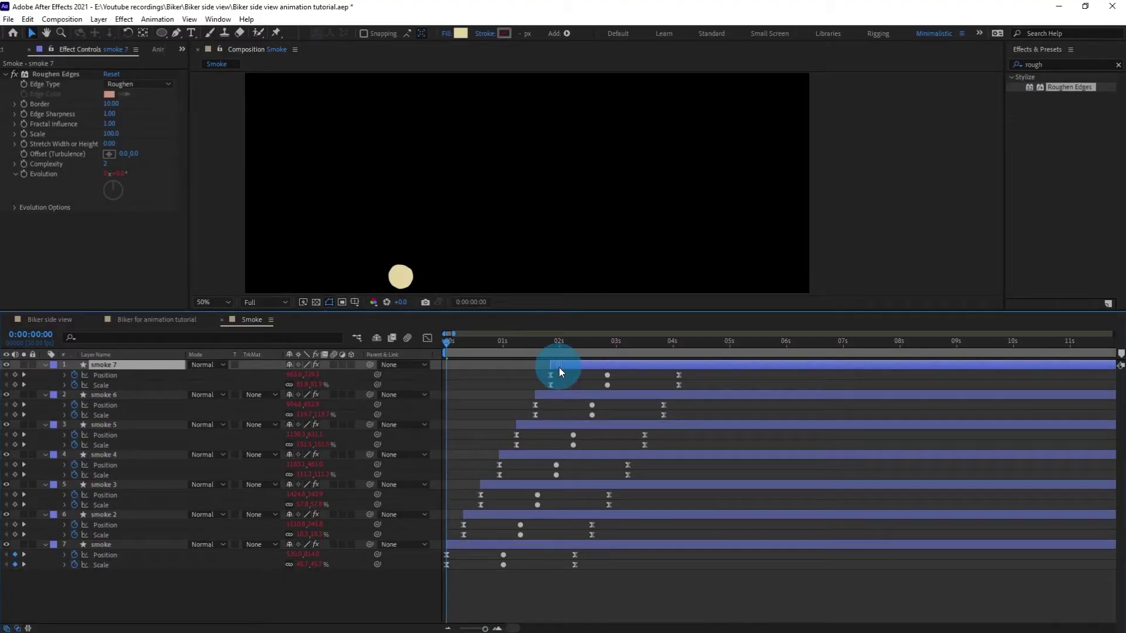
Extend the in points of all seven smoke layers back to the start of the composition and preview the animation
left_click(499, 545, "shift")
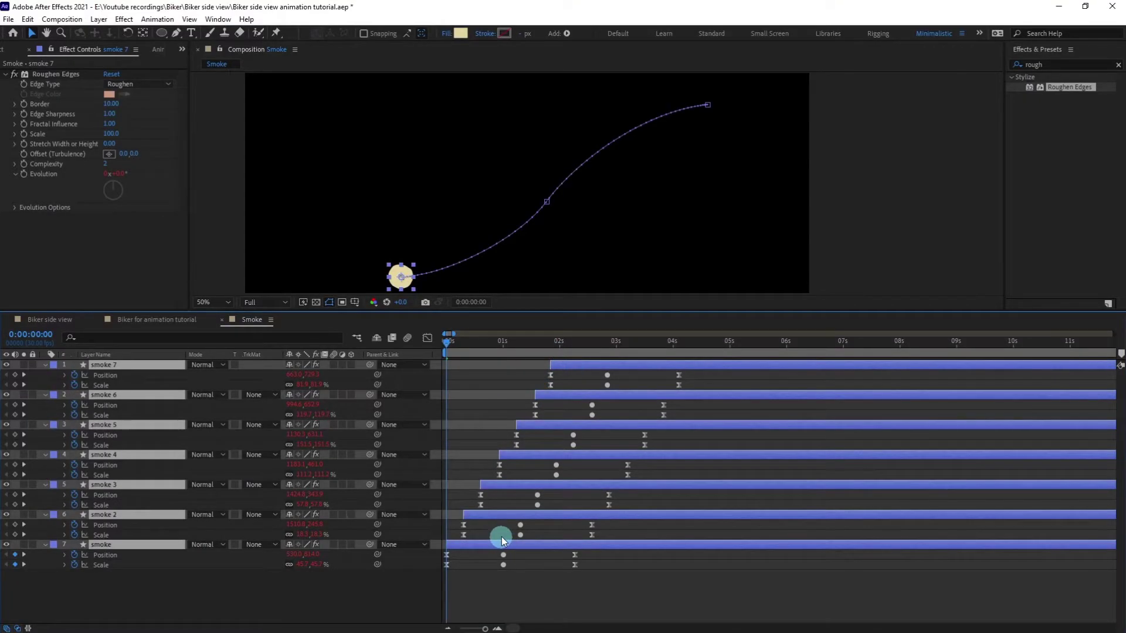
key("alt+bracketleft")
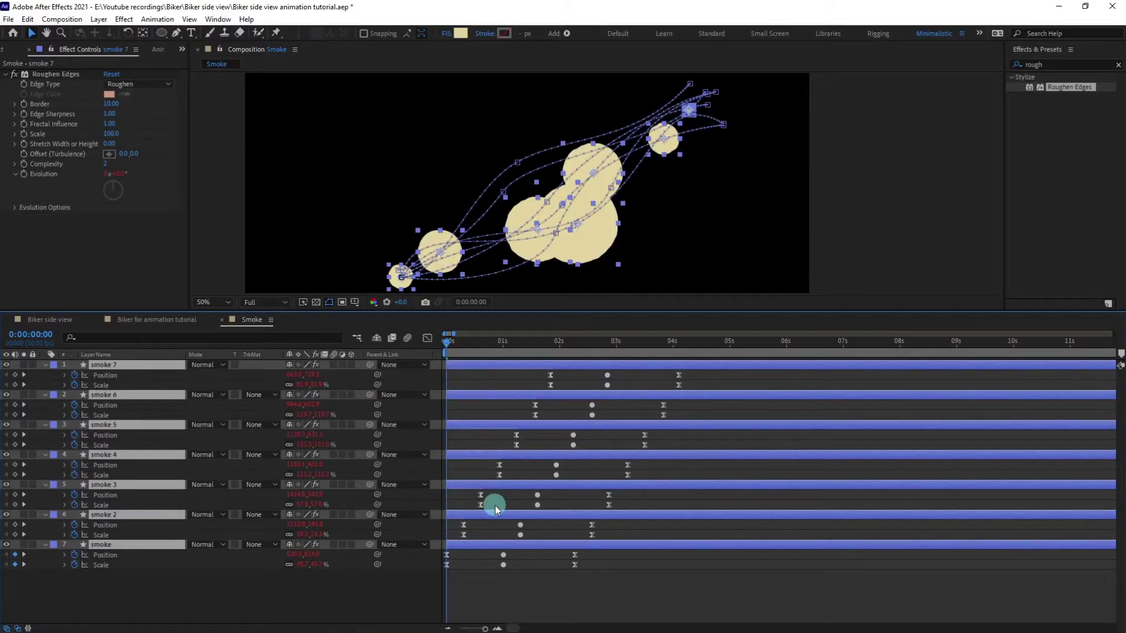
key("space")
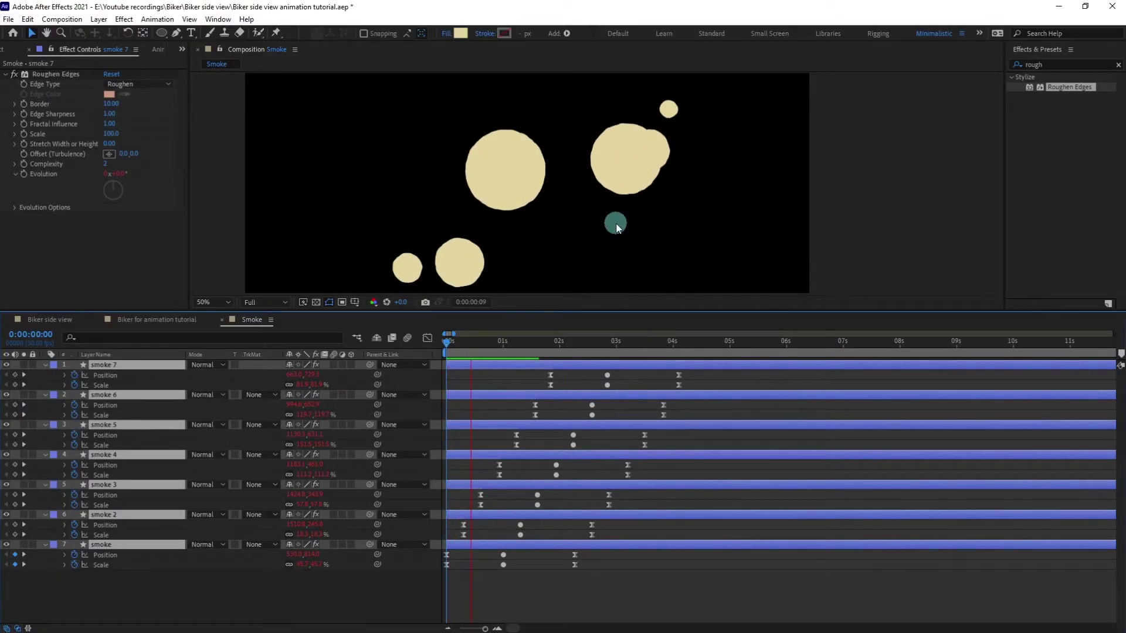
scroll(615, 225, "down", 2)
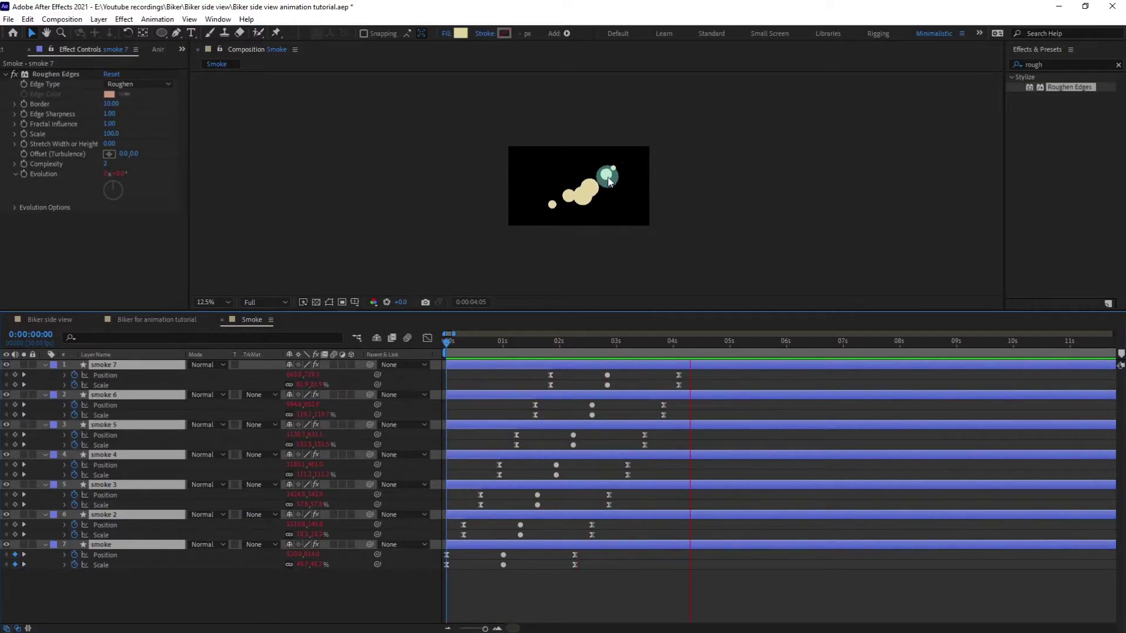
scroll(608, 182, "up", 1)
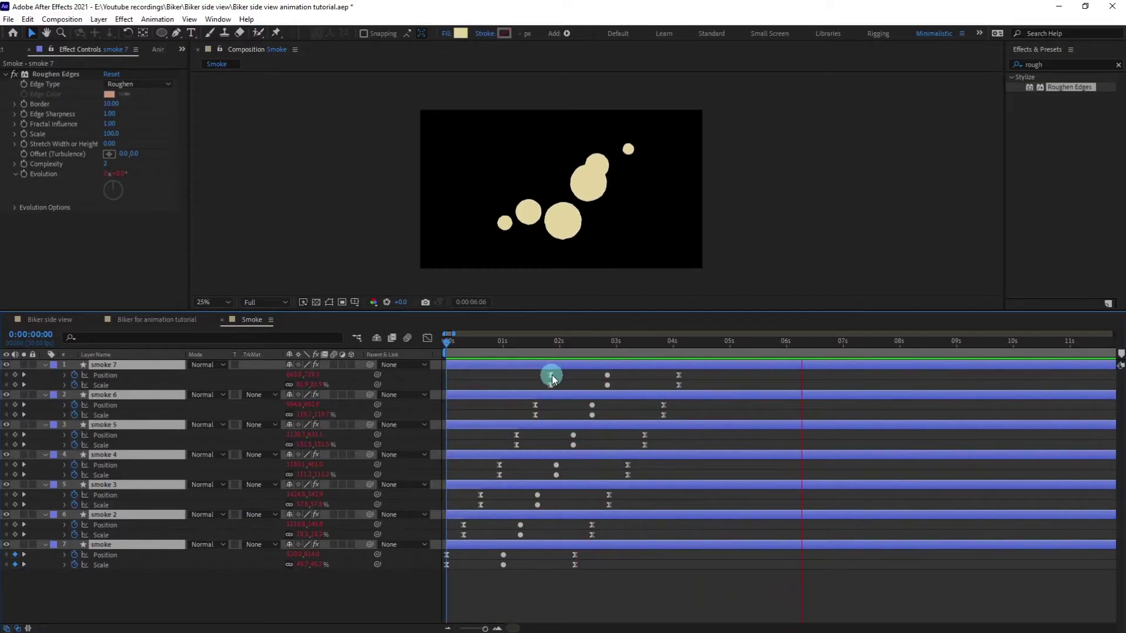
Duplicate all seven smoke layers, shift the copies slightly earlier in time, and play the animation from the start
left_click(657, 346)
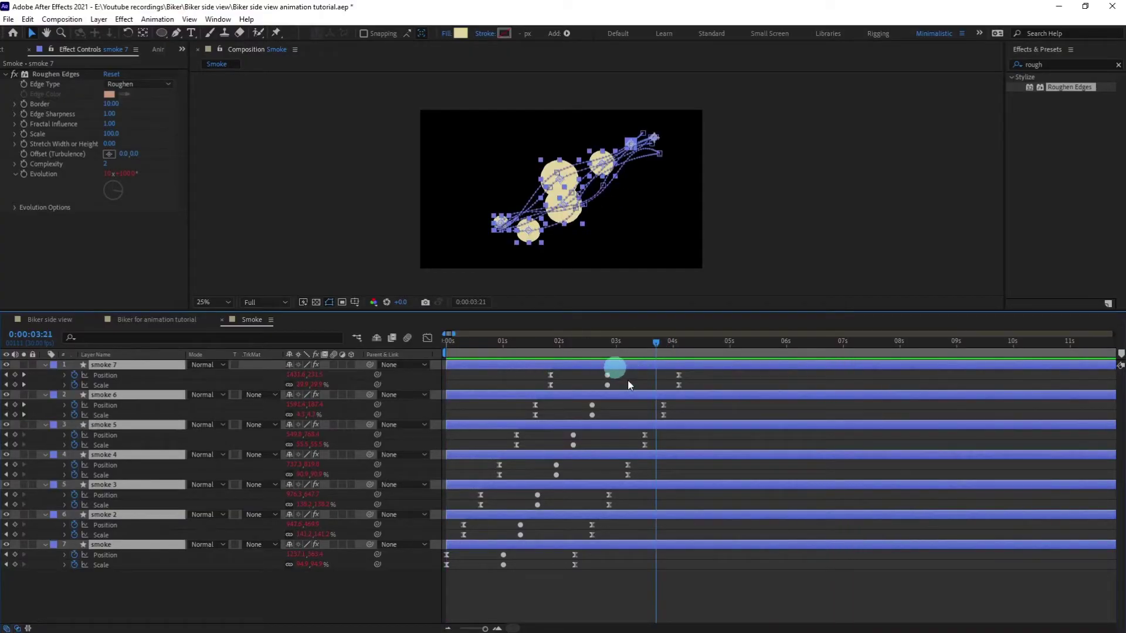
left_click(629, 385)
left_click(628, 364)
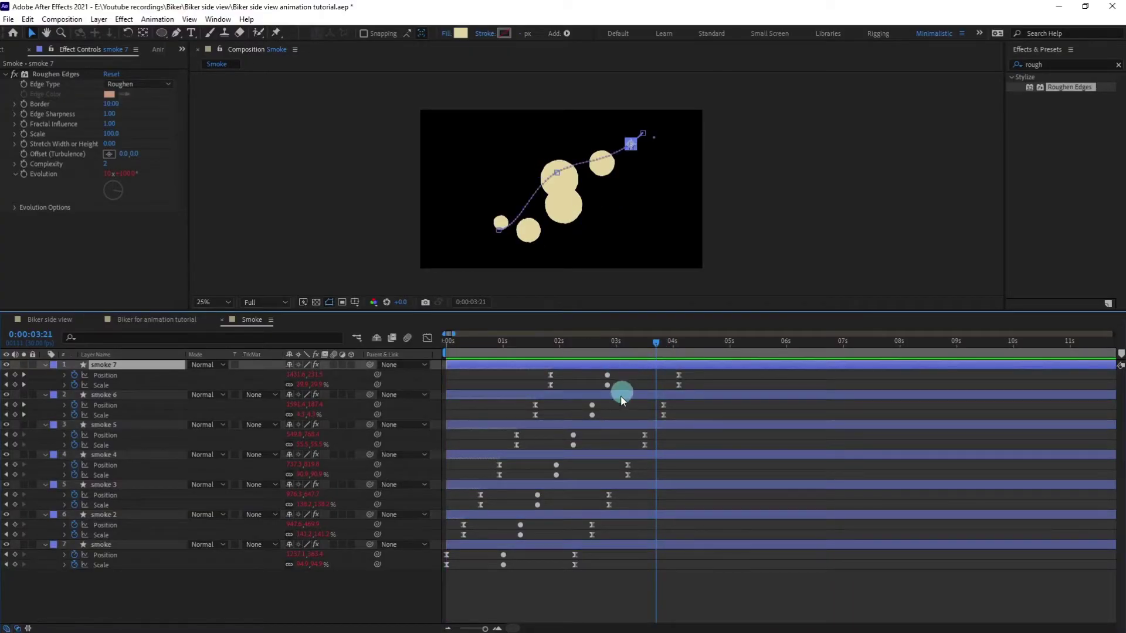
left_click(139, 546, "shift")
key("ctrl+d")
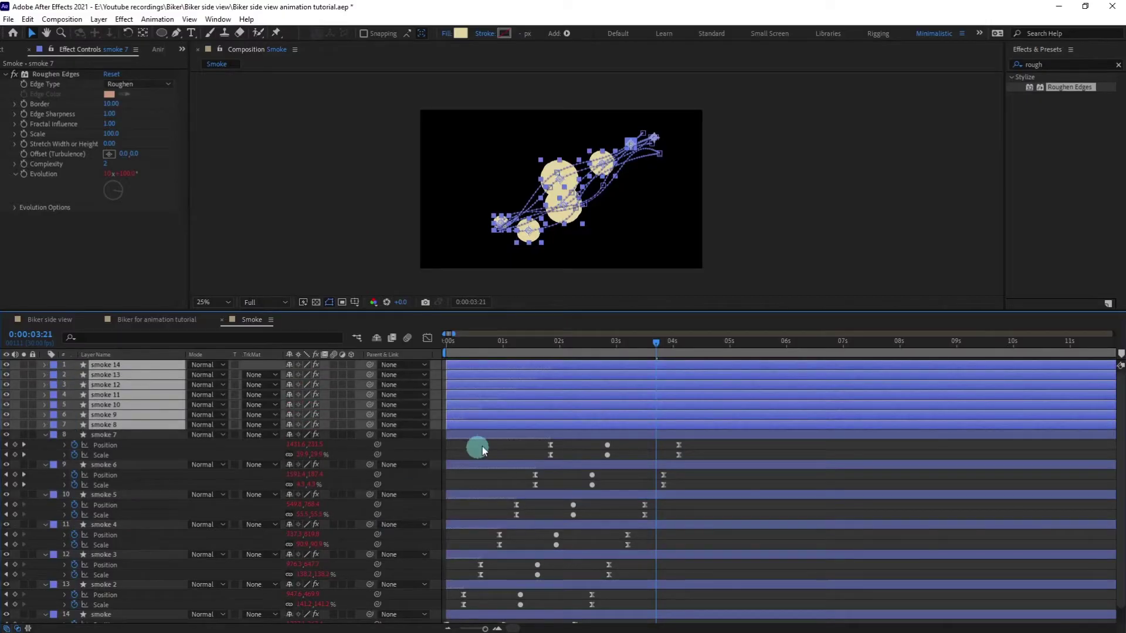
left_click_drag(495, 424, 431, 340)
key("space")
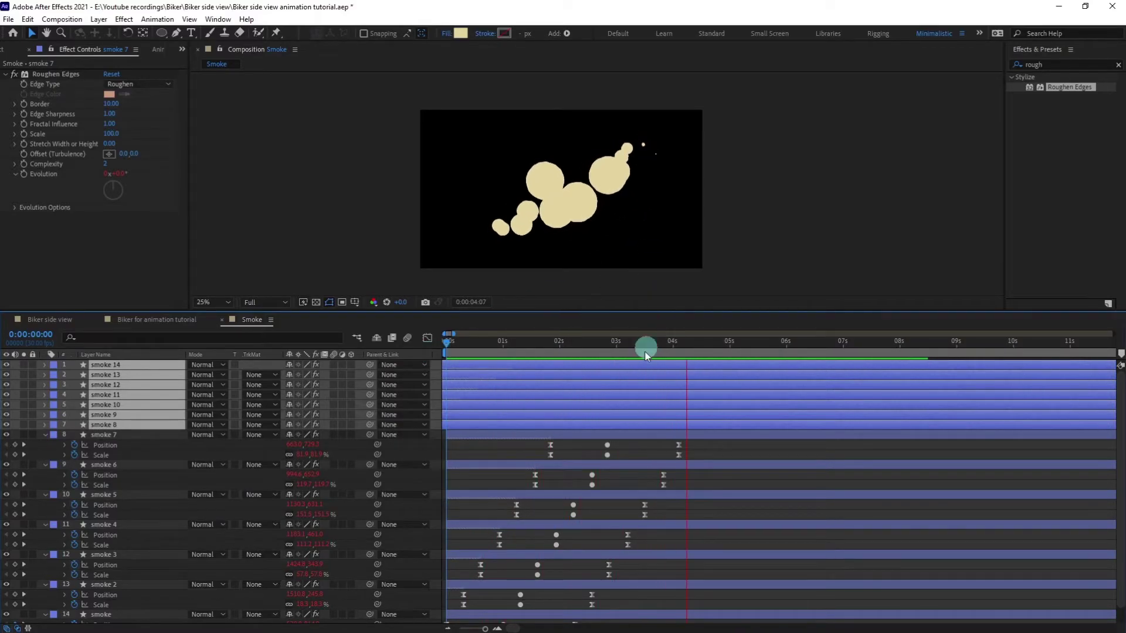
Duplicate smoke 8 to smoke 14, offset the copies about 2 seconds later, extend their in points to the composition start, and preview
left_click(593, 428)
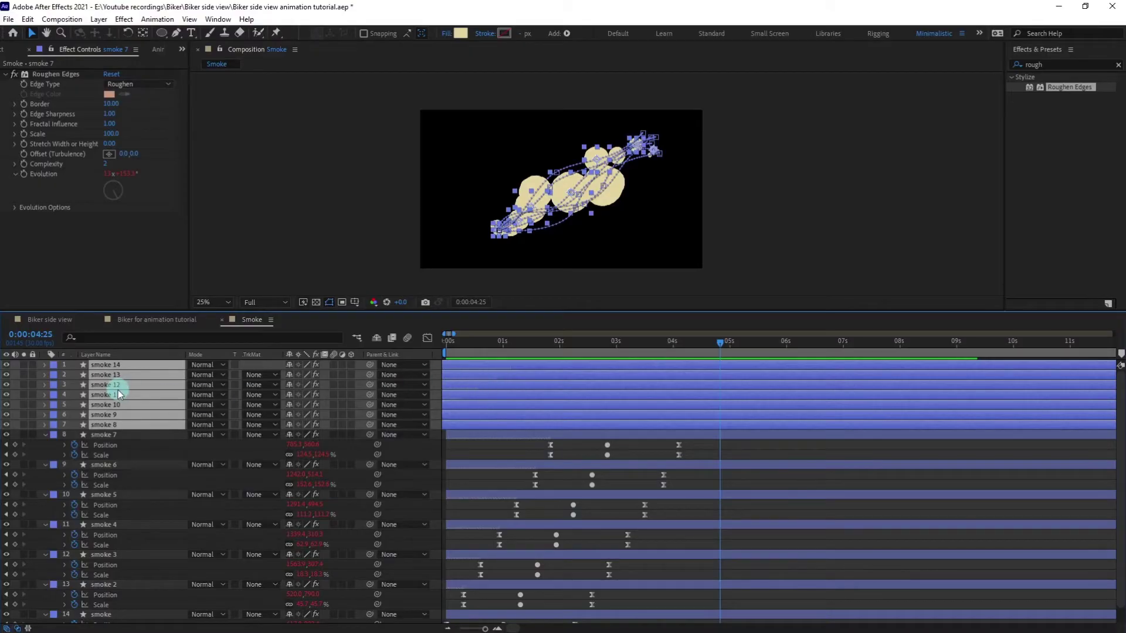
key("ctrl+d")
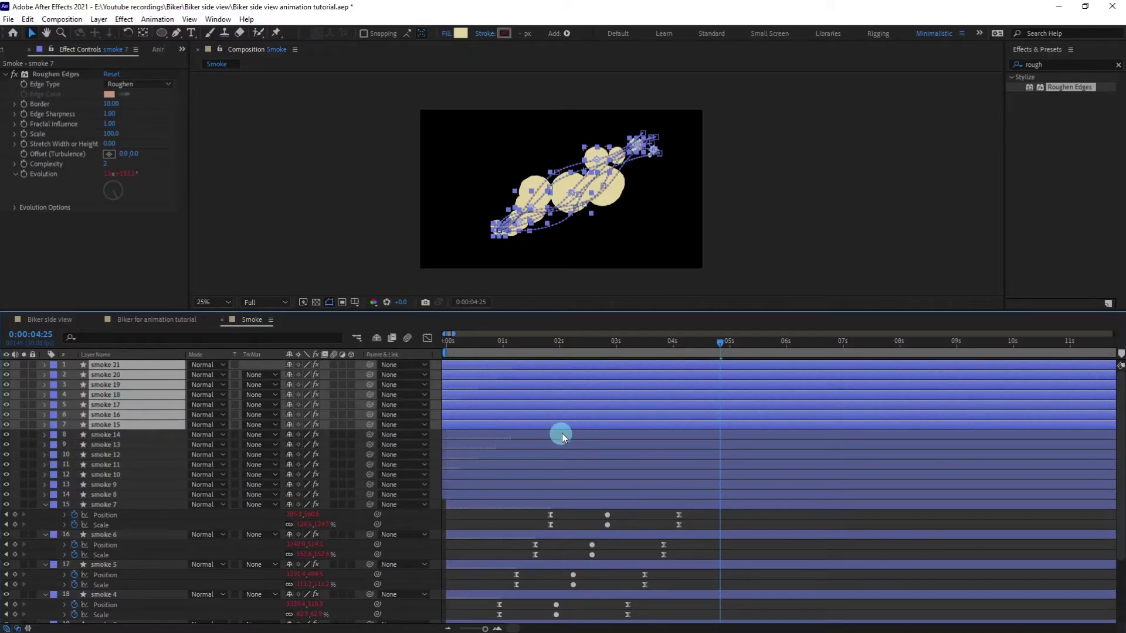
left_click_drag(561, 423, 683, 407)
left_click(446, 341)
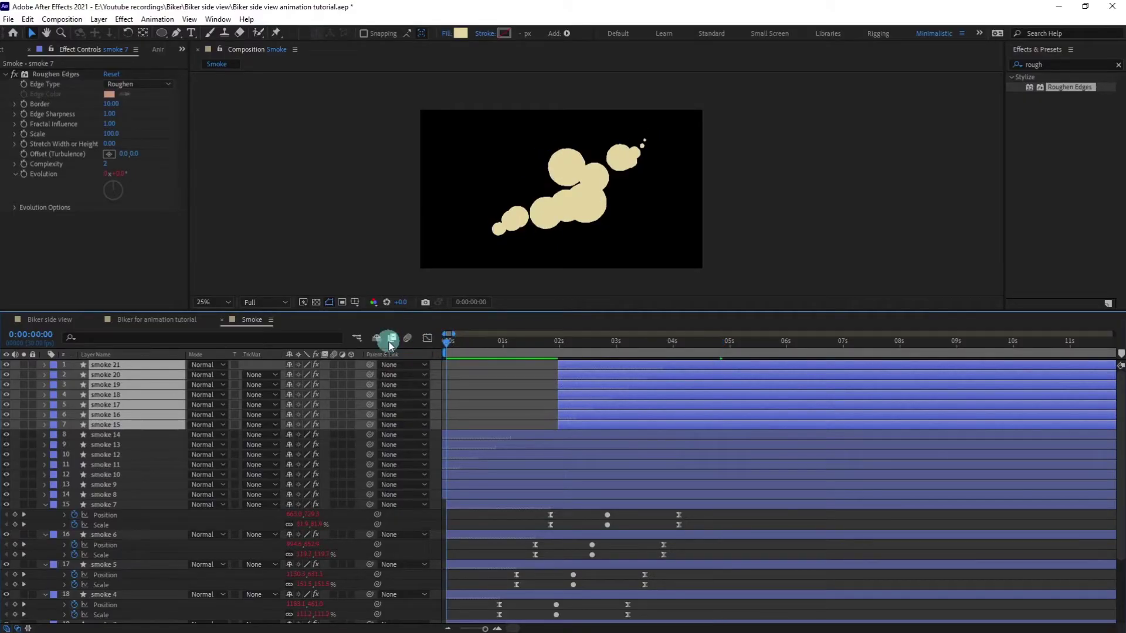
key("[")
key("space")
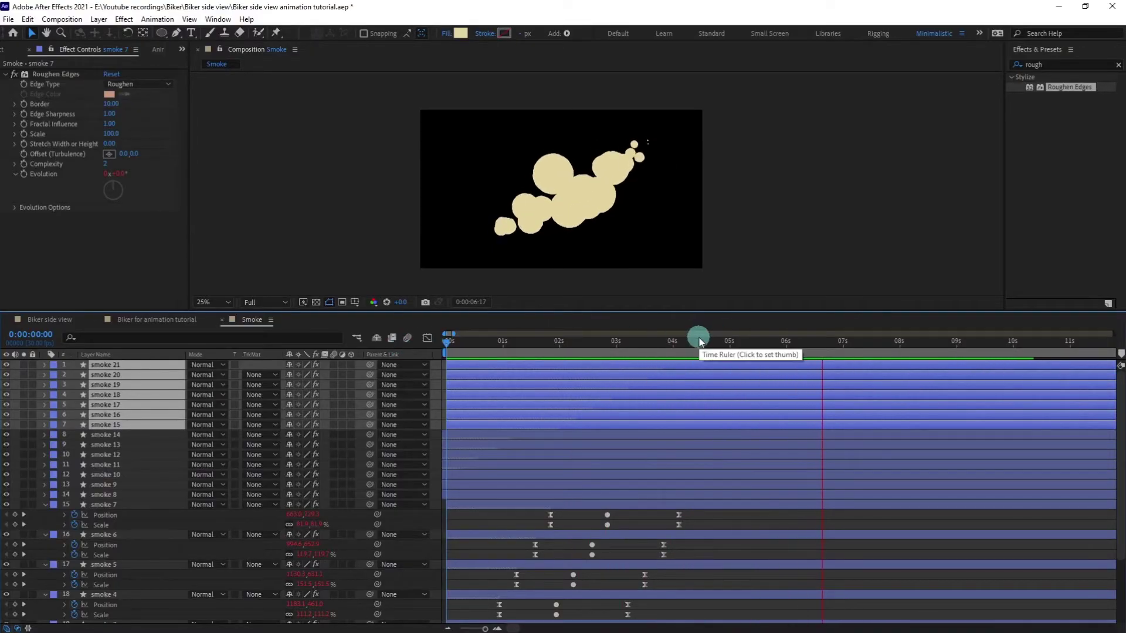
key("space")
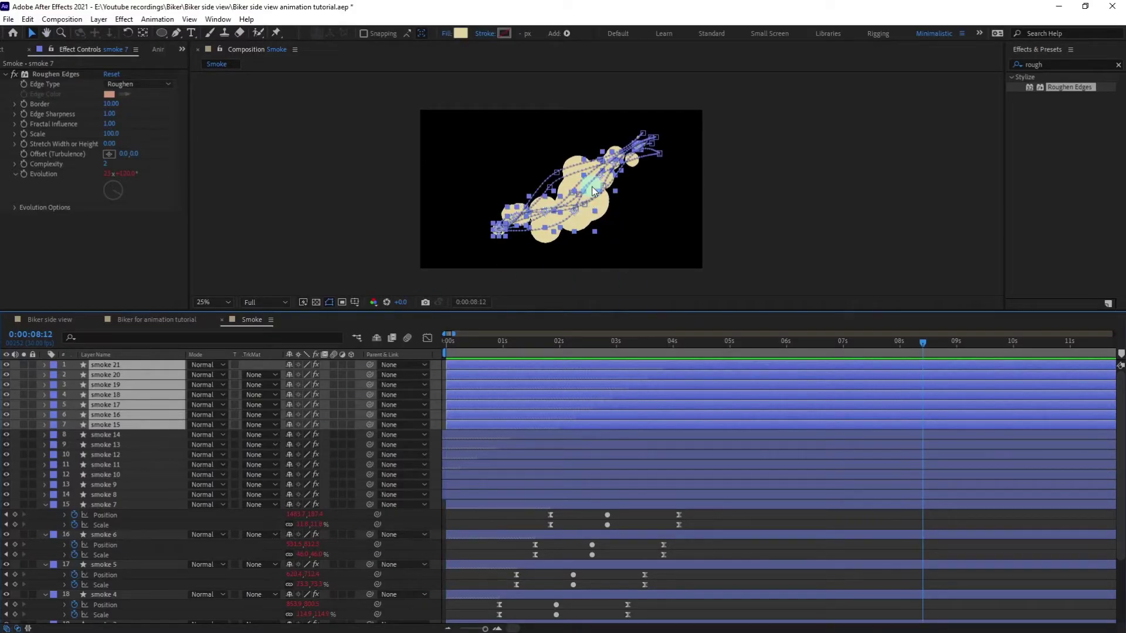
Reshape the smoke 12 motion path by moving its middle point up and left and adjusting the start and end handles, and preview the animation
left_click(735, 522)
left_click(669, 456)
scroll(610, 234, "up", 2)
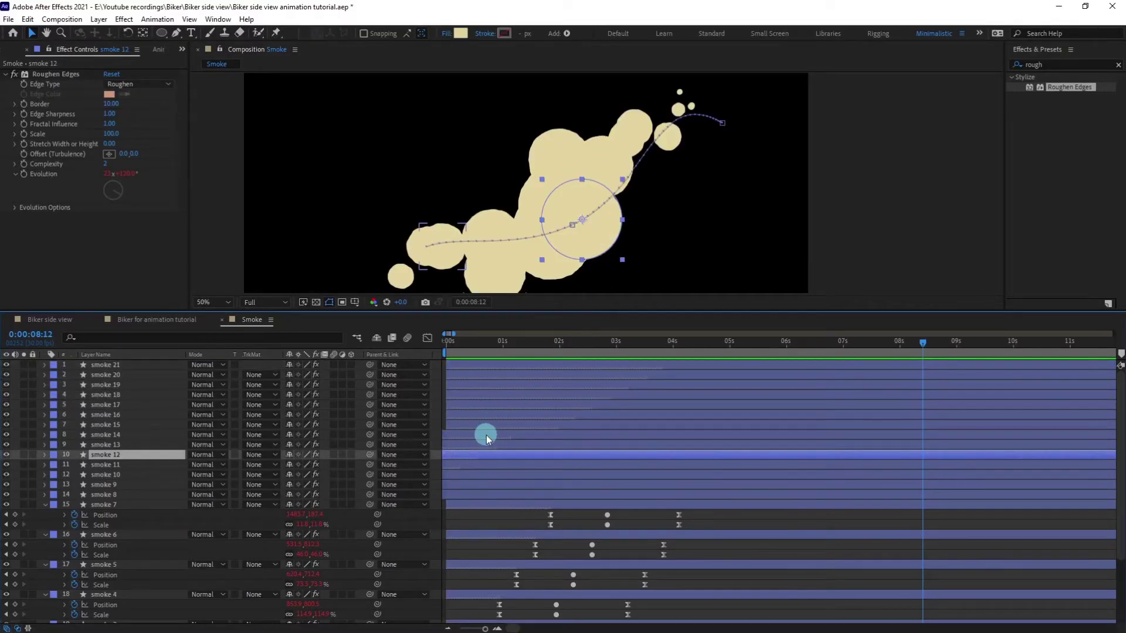
key("u")
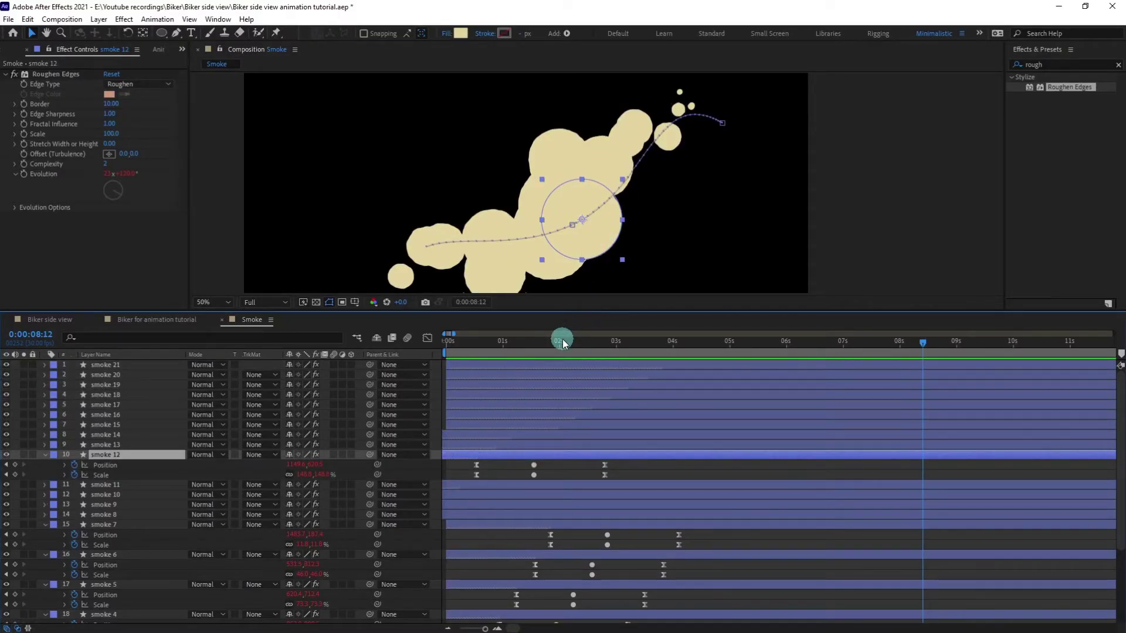
left_click(562, 339)
left_click(558, 462)
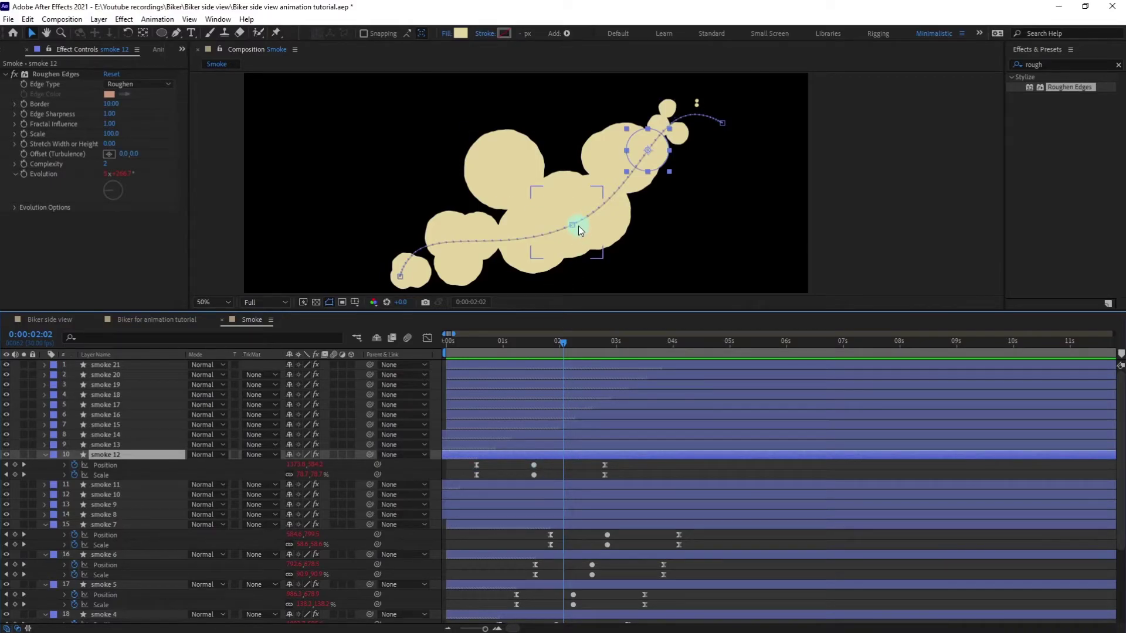
left_click_drag(578, 227, 547, 190)
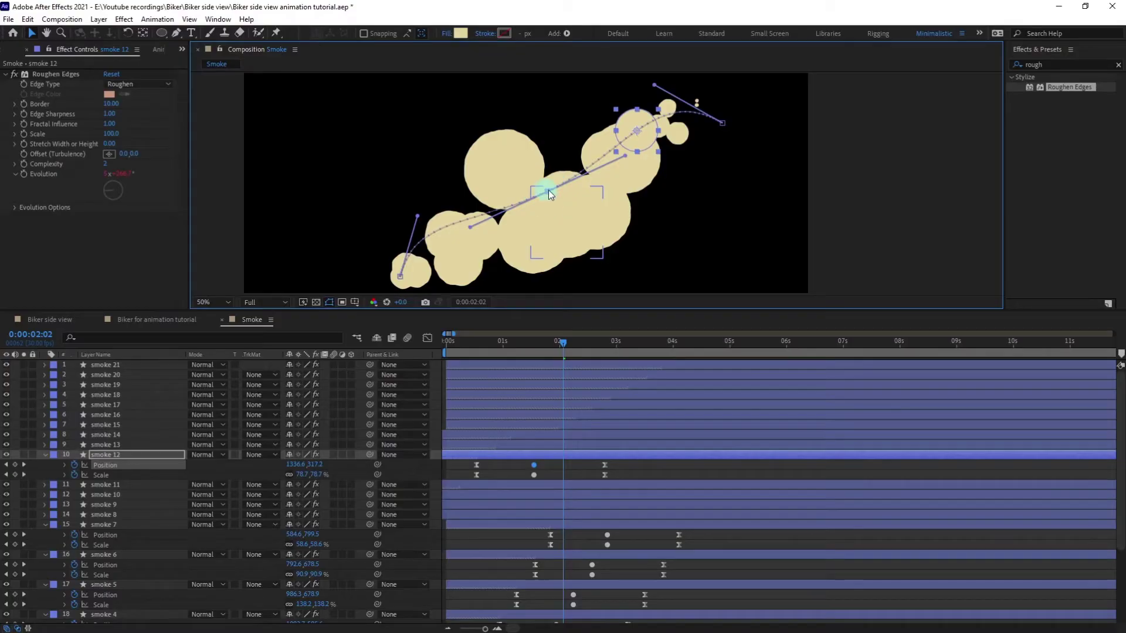
left_click_drag(656, 86, 641, 191)
left_click_drag(545, 190, 547, 172)
left_click_drag(420, 218, 447, 238)
left_click(438, 343)
scroll(565, 247, "down", 4)
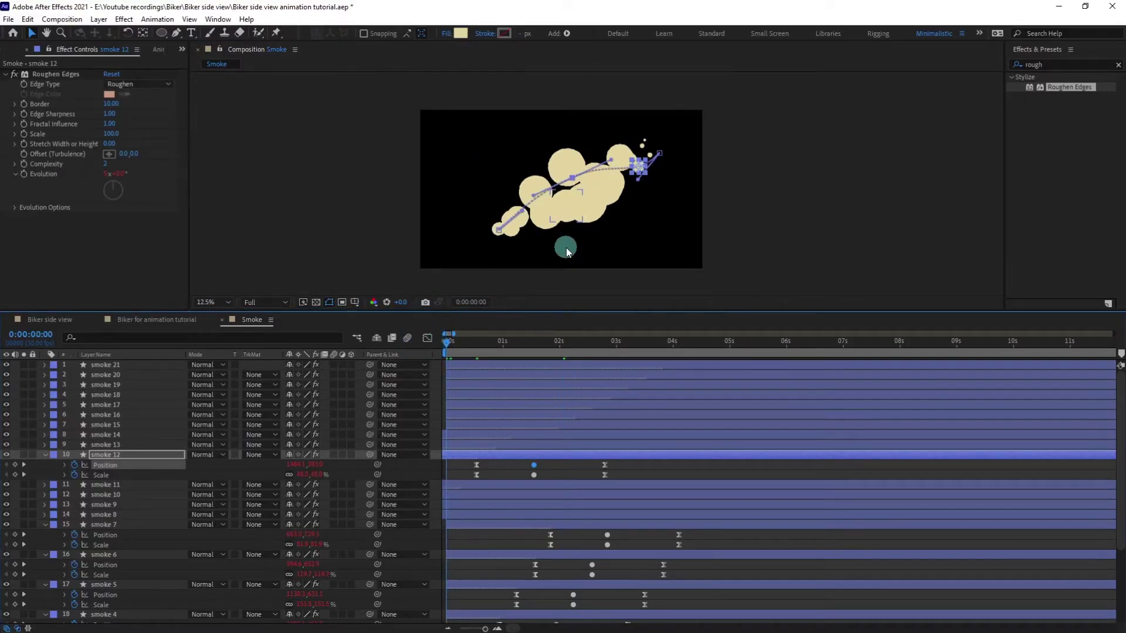
key("space")
scroll(636, 239, "up", 2)
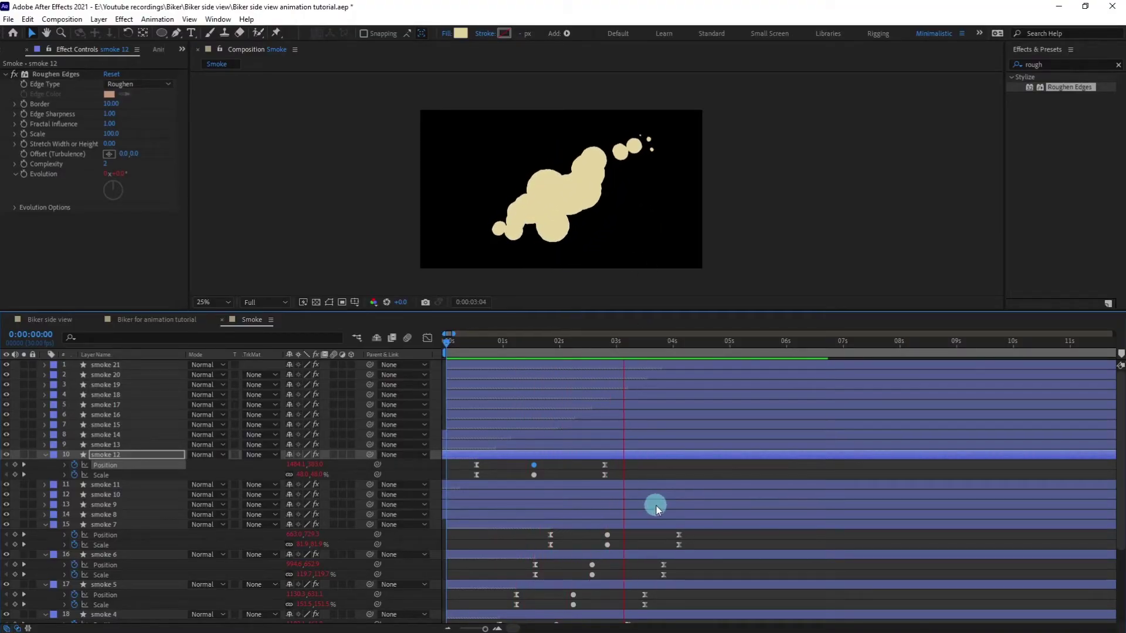
left_click(646, 474)
Duplicate the smoke 12 to smoke 21 layers, shift the copies earlier in time, and preview the denser smoke from the start
left_click(173, 365)
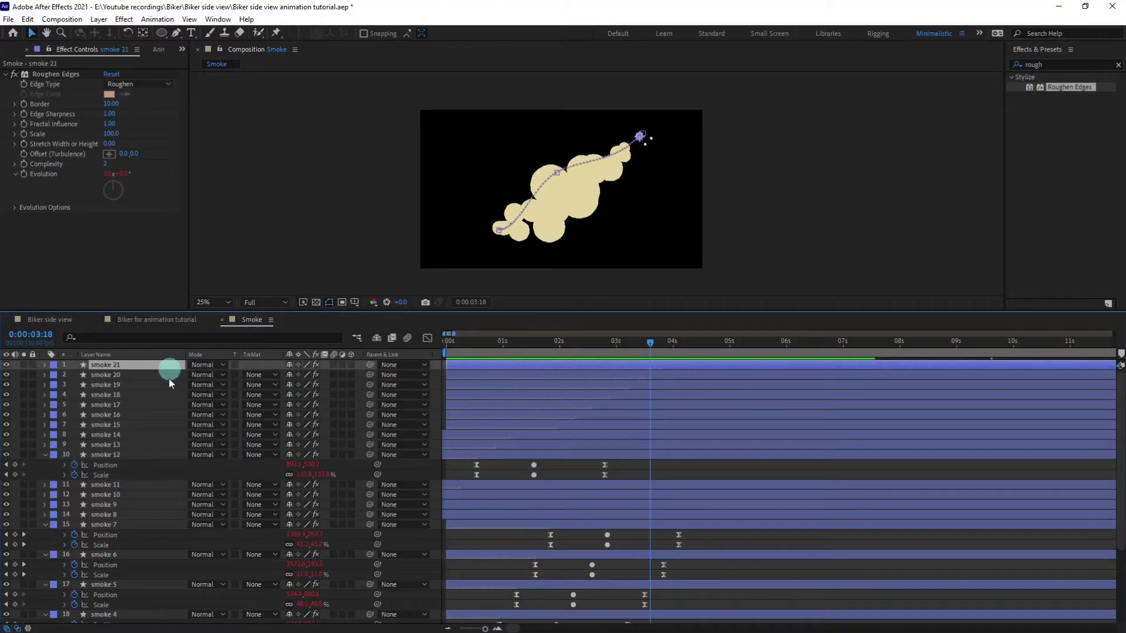
left_click(162, 455, "shift")
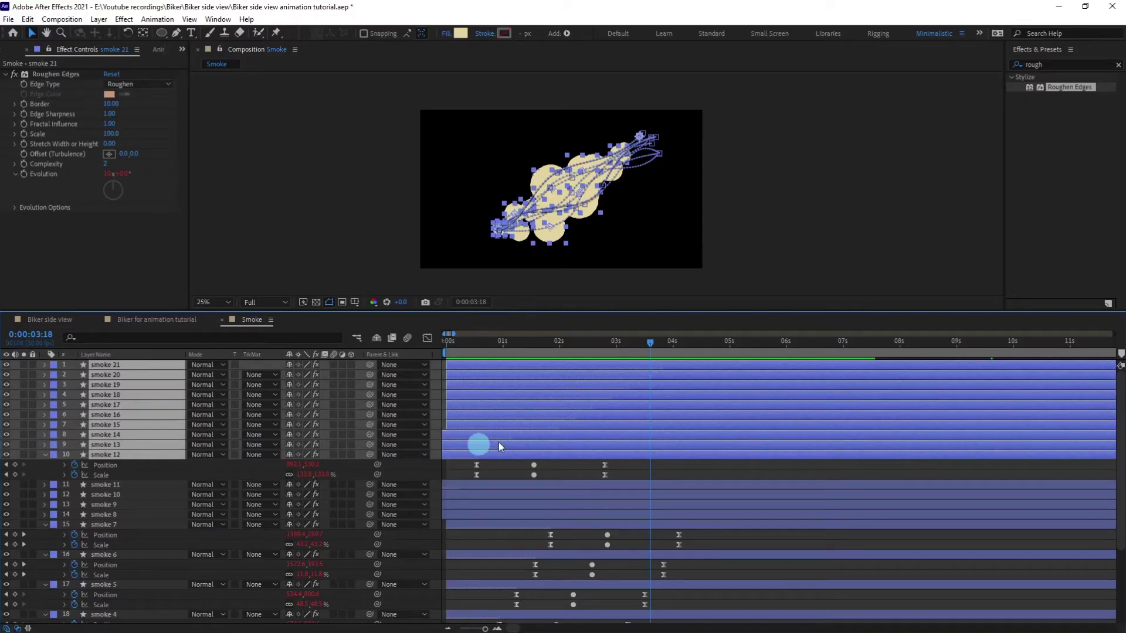
key("ctrl+d")
left_click_drag(663, 456, 525, 409)
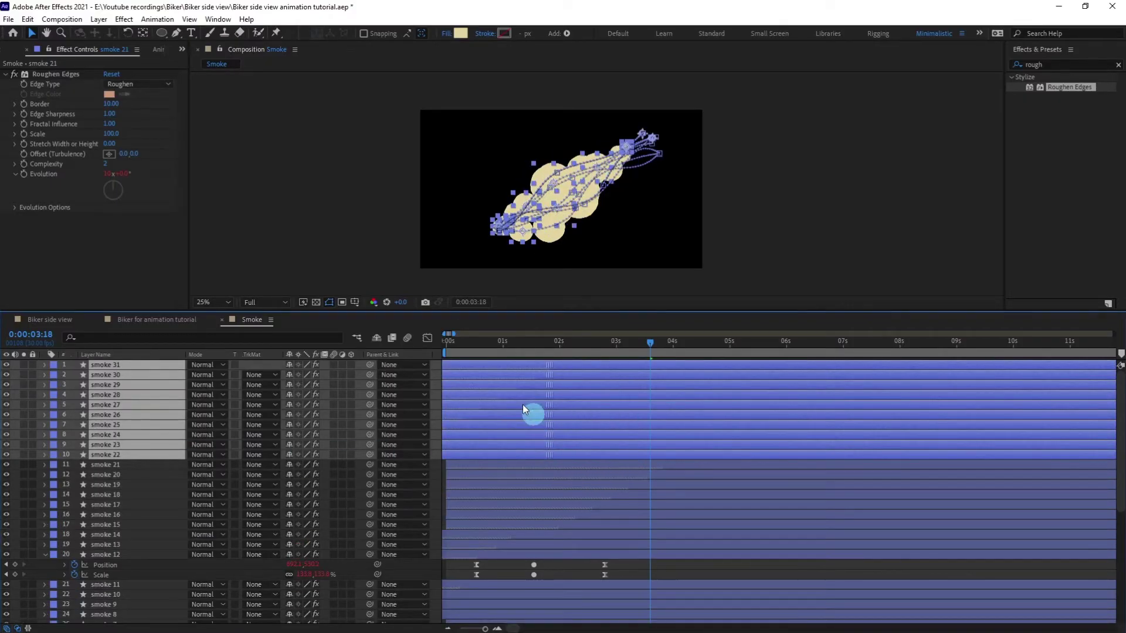
left_click_drag(458, 347, 394, 334)
key("space")
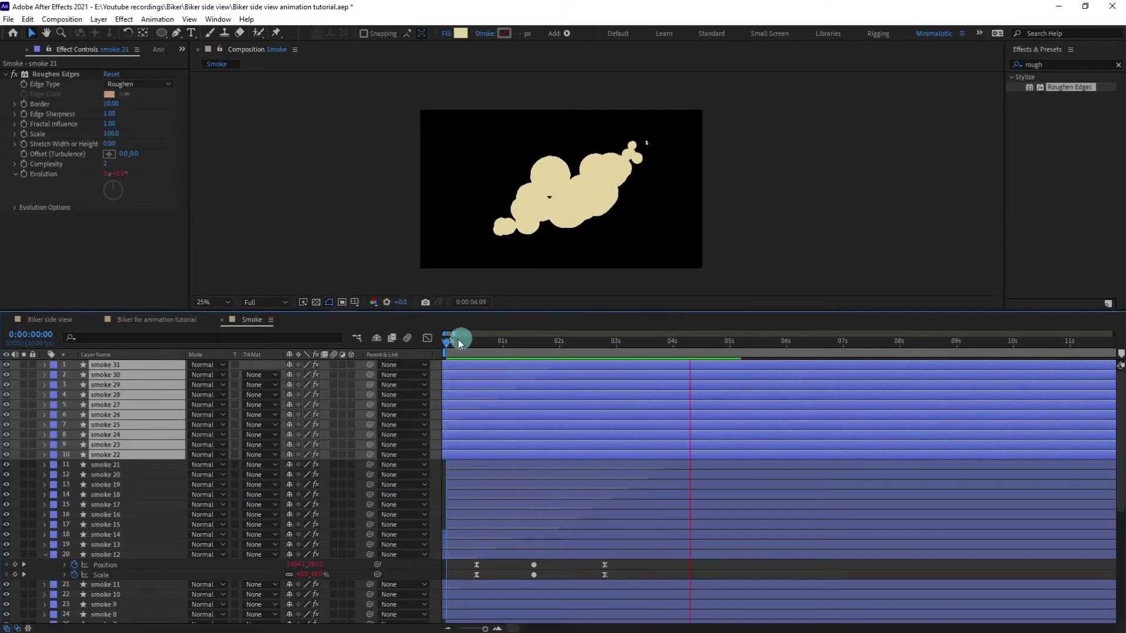
Solo the Heat pipe layer in the Biker for animation tutorial composition and bring the whole pipe into view
left_click(128, 322)
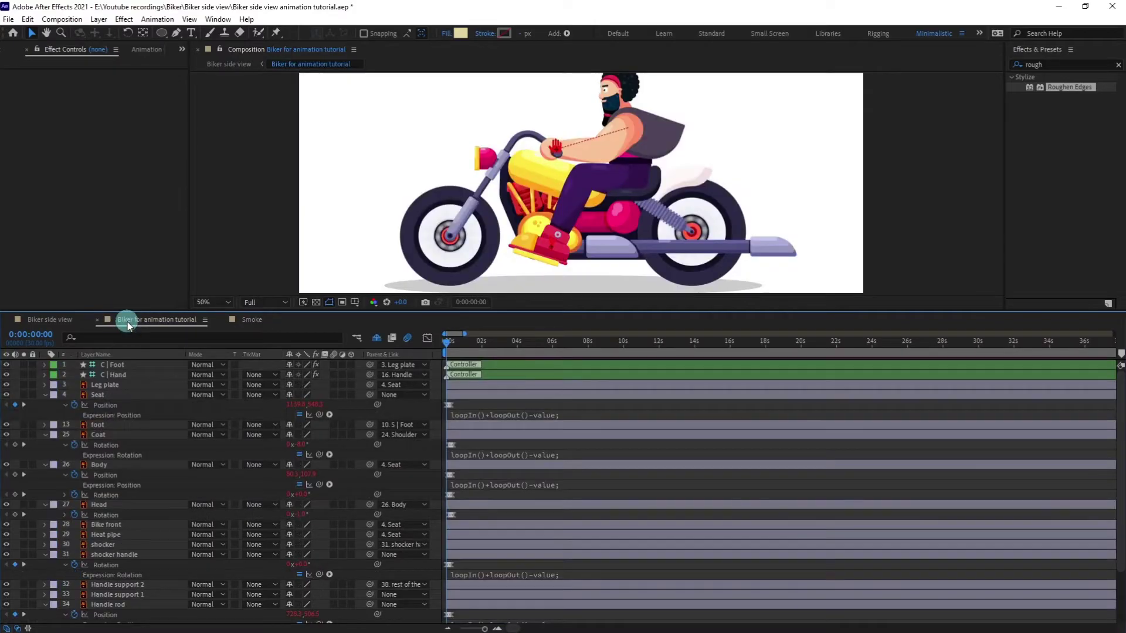
left_click(447, 416)
left_click(439, 432)
scroll(434, 433, "down", 3)
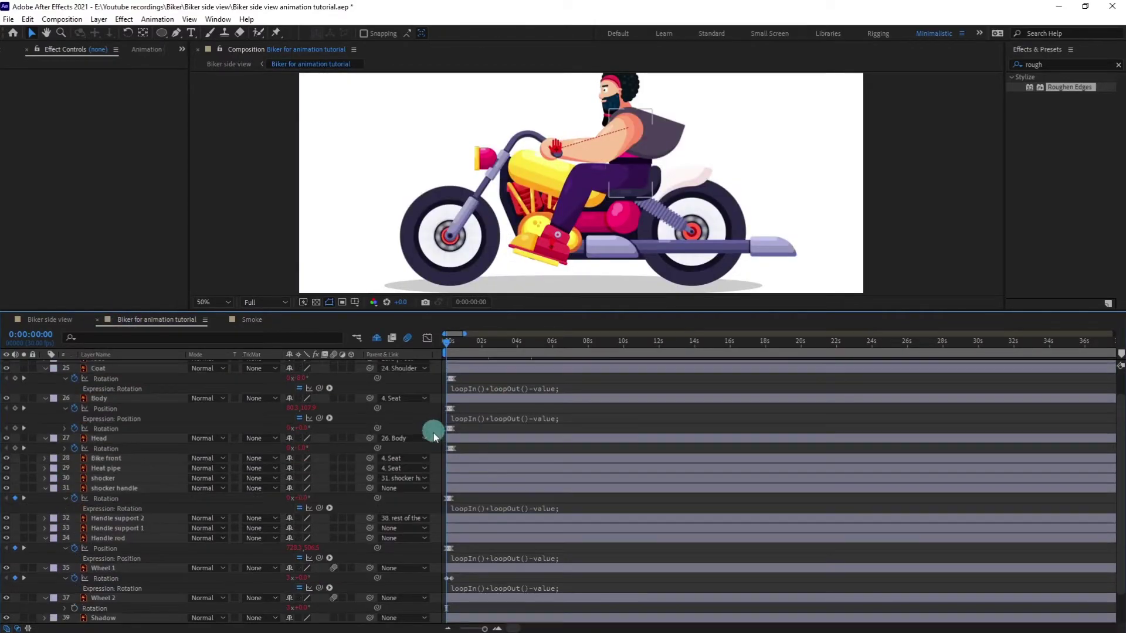
left_click(140, 573)
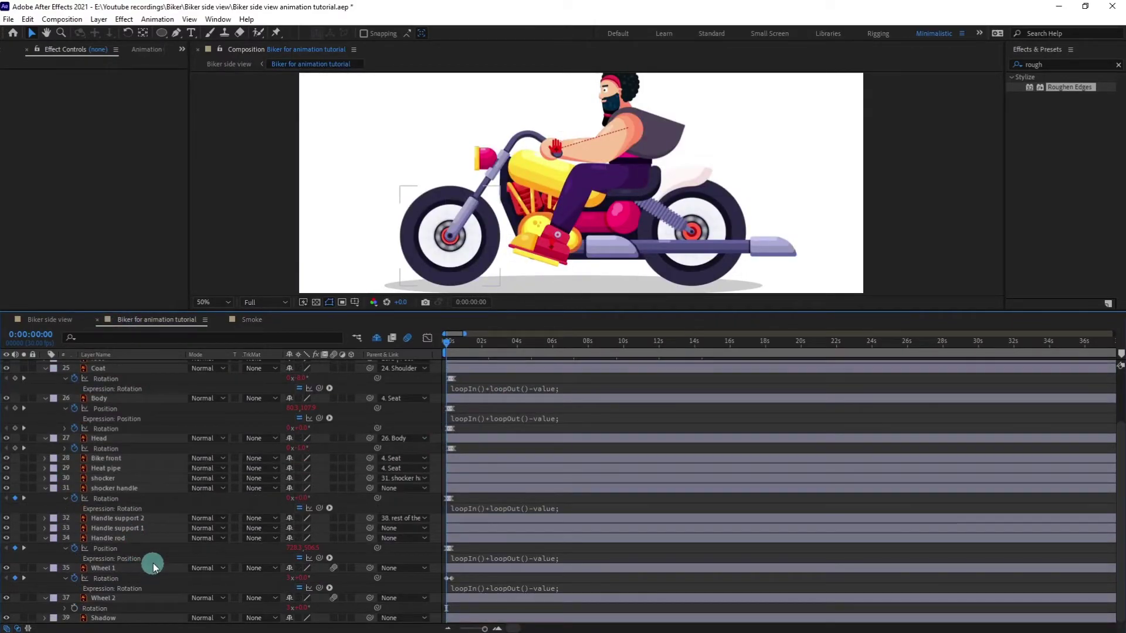
left_click(77, 469)
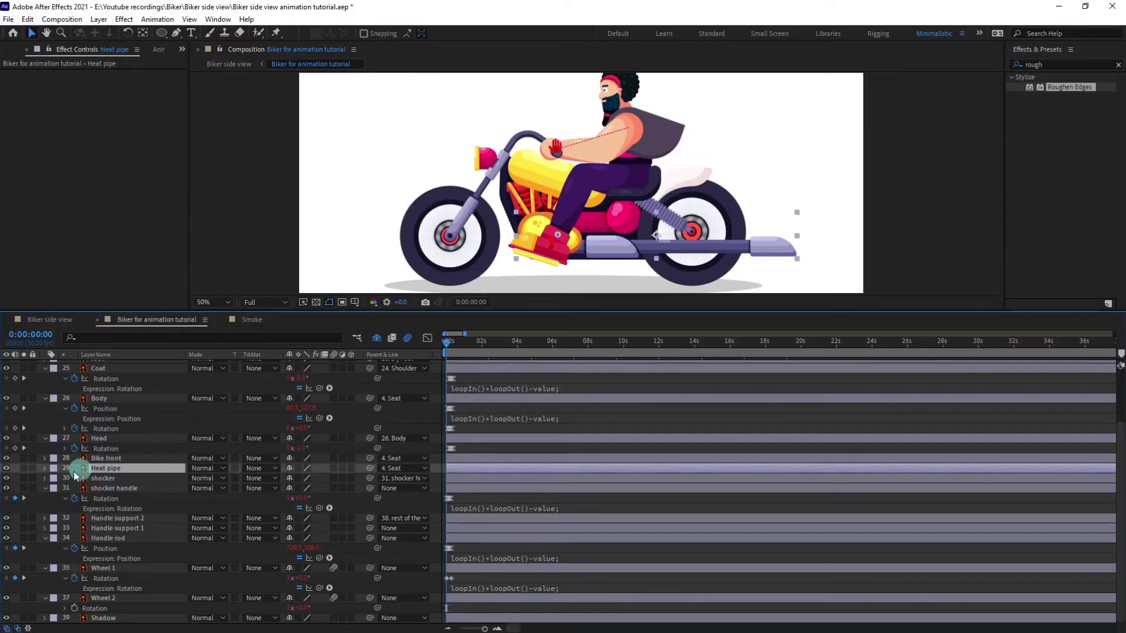
left_click(23, 469)
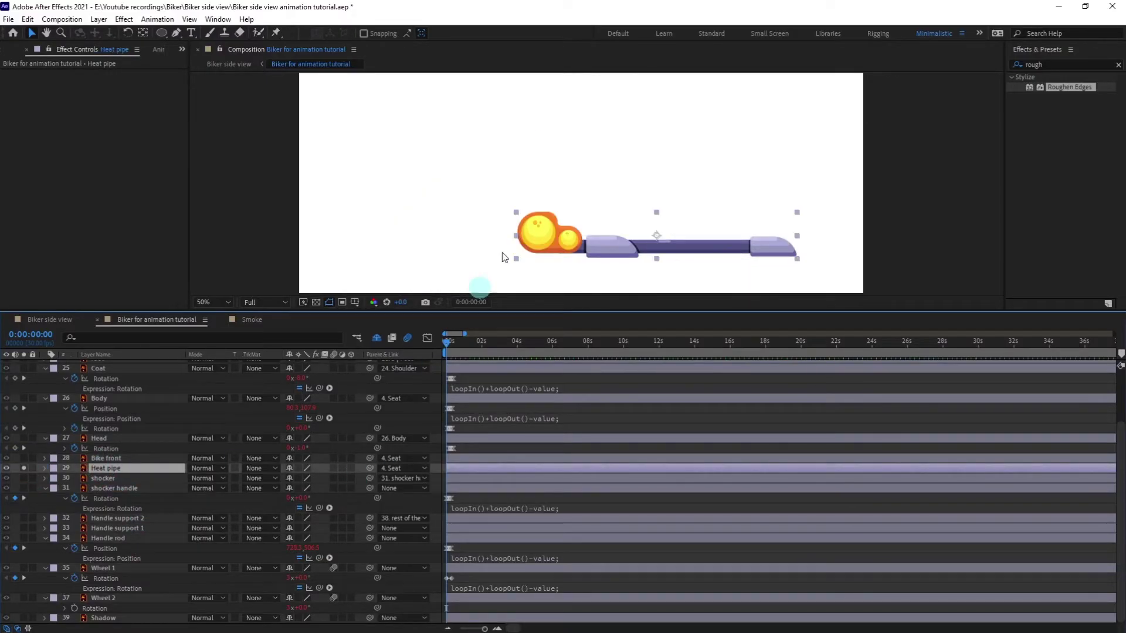
key("h")
left_click_drag(581, 201, 389, 172)
key("v")
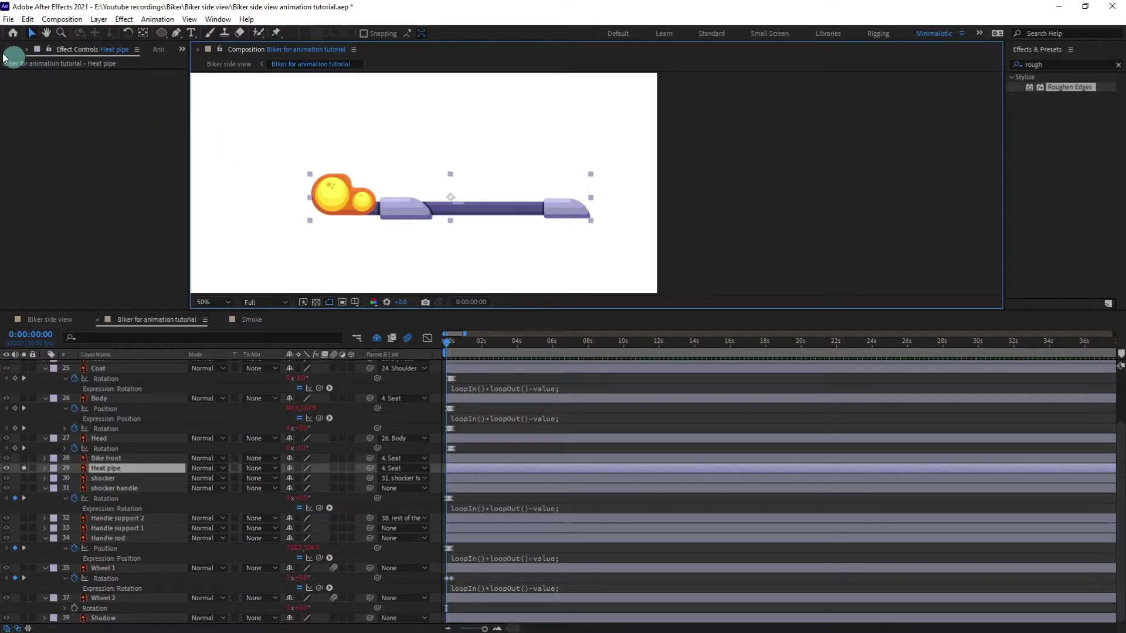
Add the Smoke composition directly below the Heat pipe layer and position it so the smoke starts at the pipe's rear tip
left_click(4, 56)
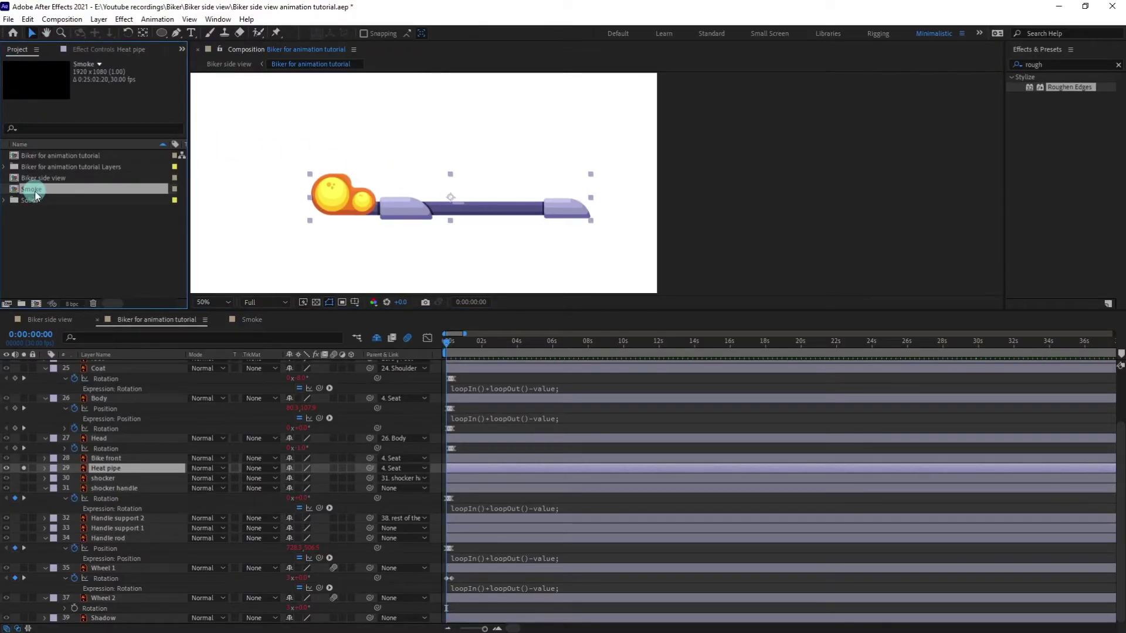
left_click_drag(40, 193, 140, 473)
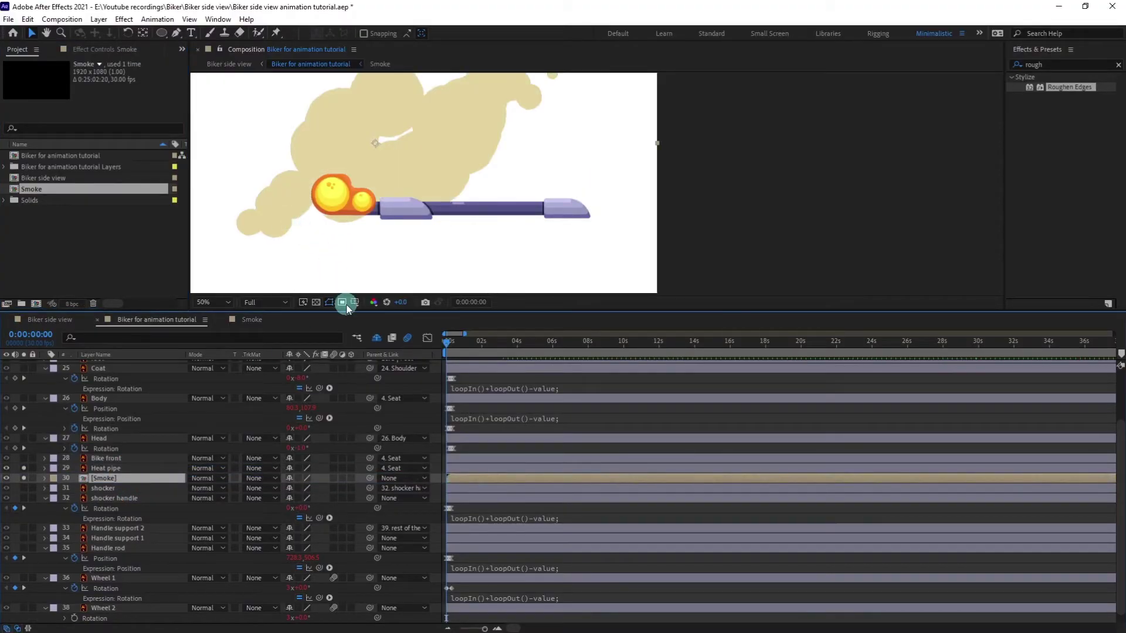
left_click_drag(290, 210, 605, 201)
left_click(950, 156)
left_click_drag(992, 129, 620, 192)
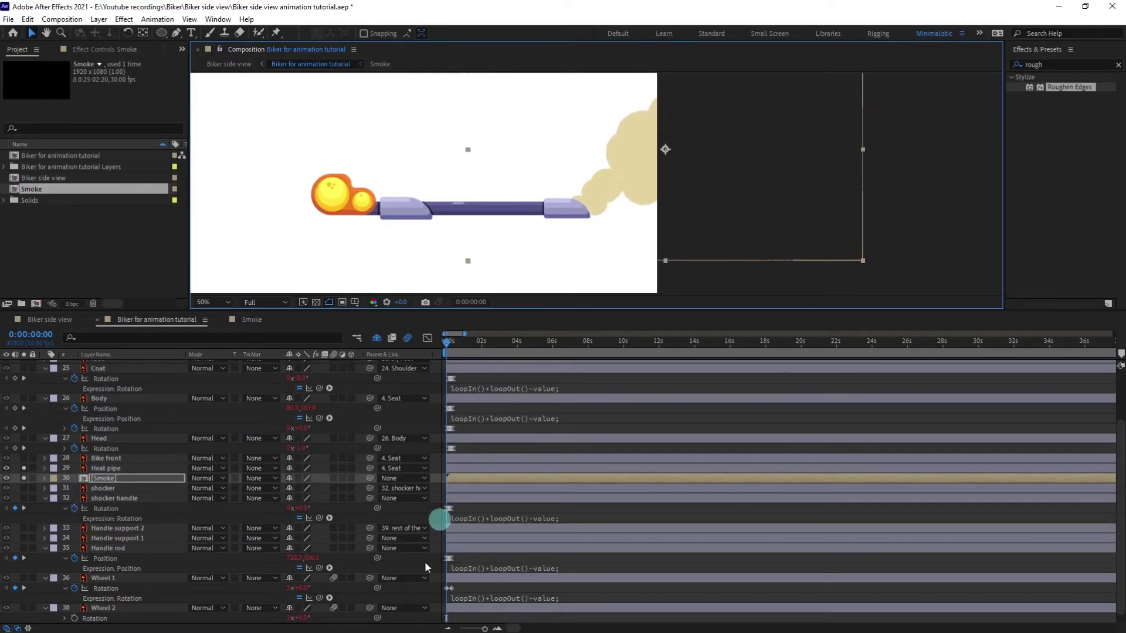
Parent the Smoke layer to Heat pipe, turn off solo on both layers, and preview the full bike animation
left_click_drag(369, 481, 107, 469)
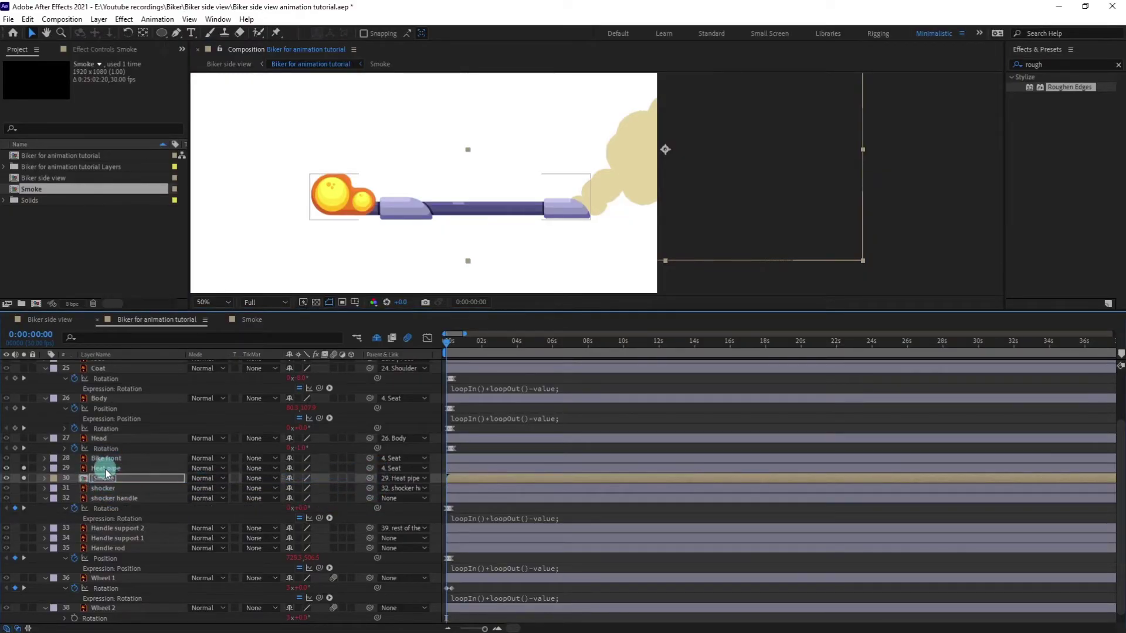
left_click(24, 479)
left_click(23, 469)
scroll(473, 183, "down", 2)
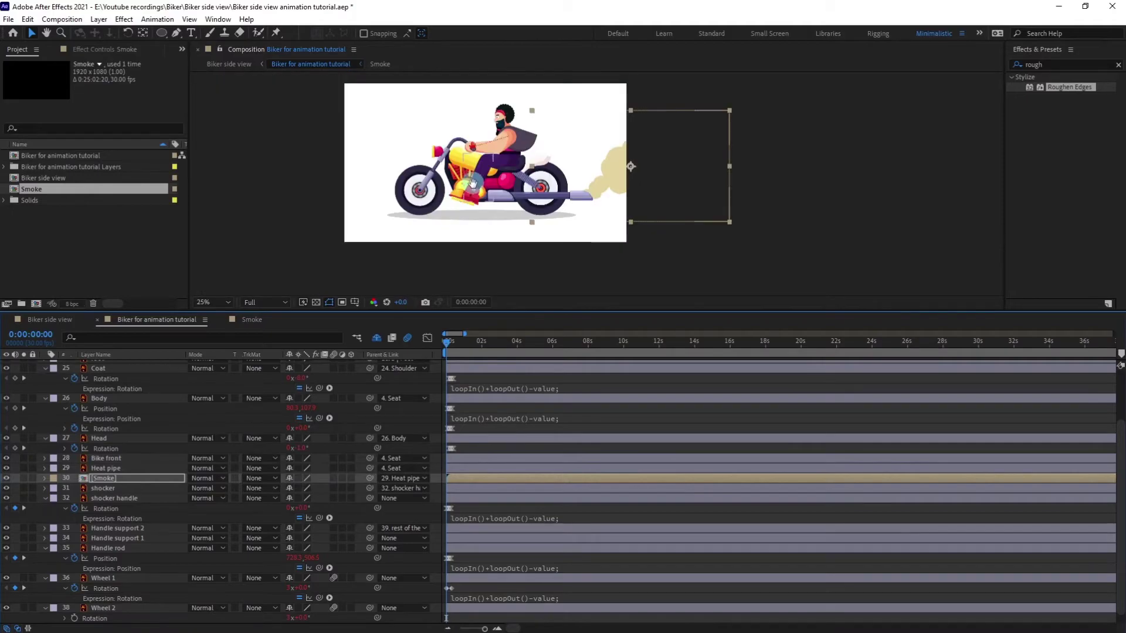
key("space")
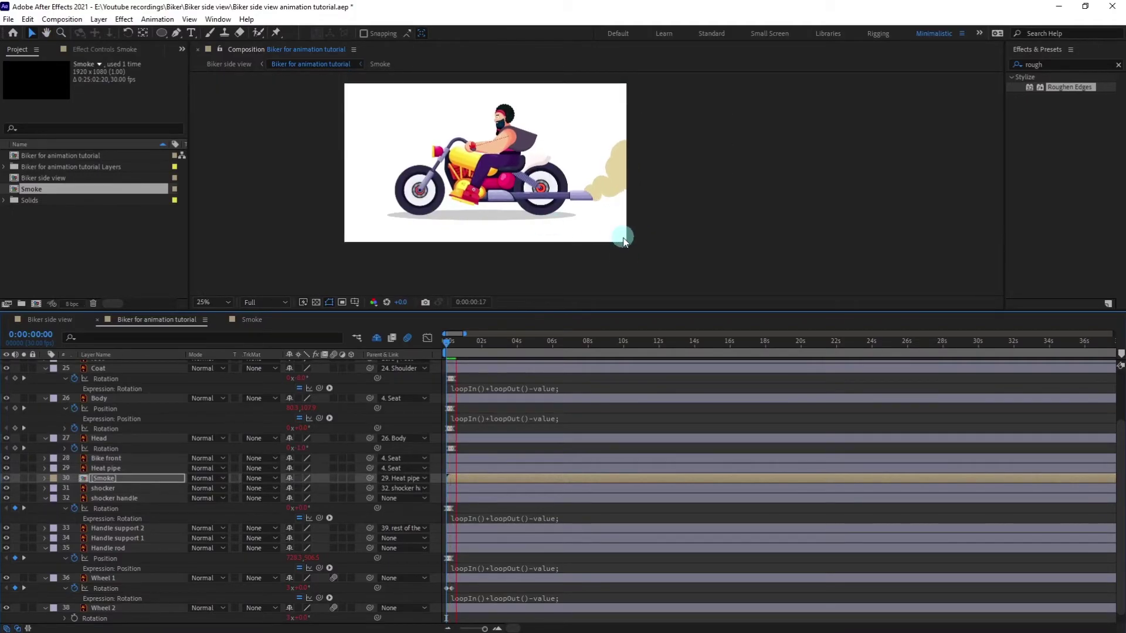
key("space")
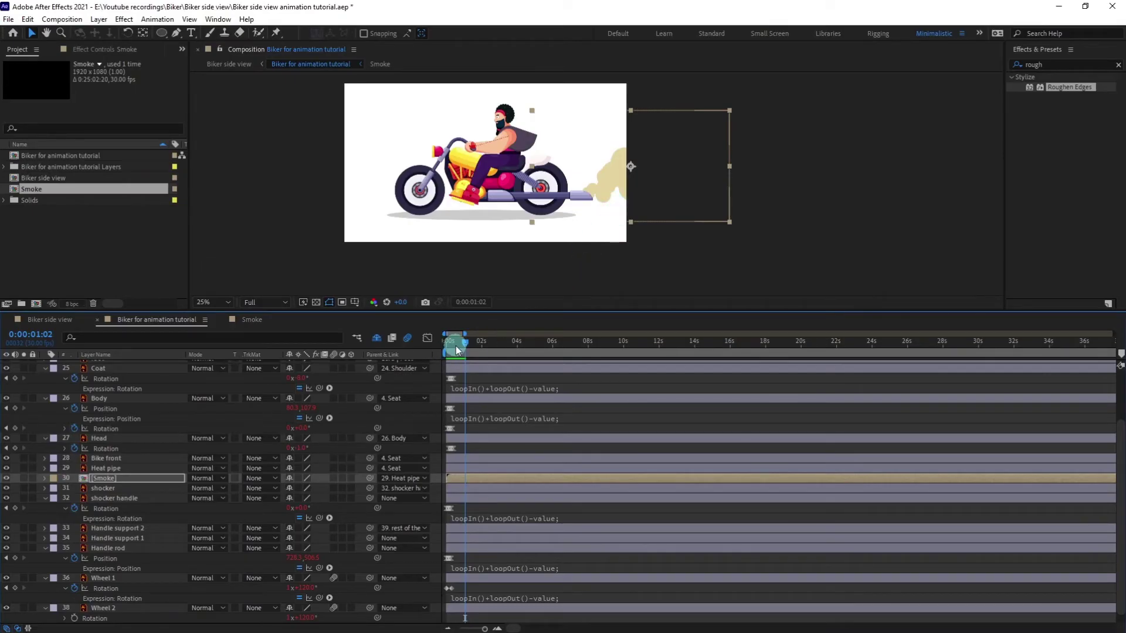
Duplicate the Smoke layer and select the lower copy directly above the shocker layer
scroll(543, 223, "up", 1)
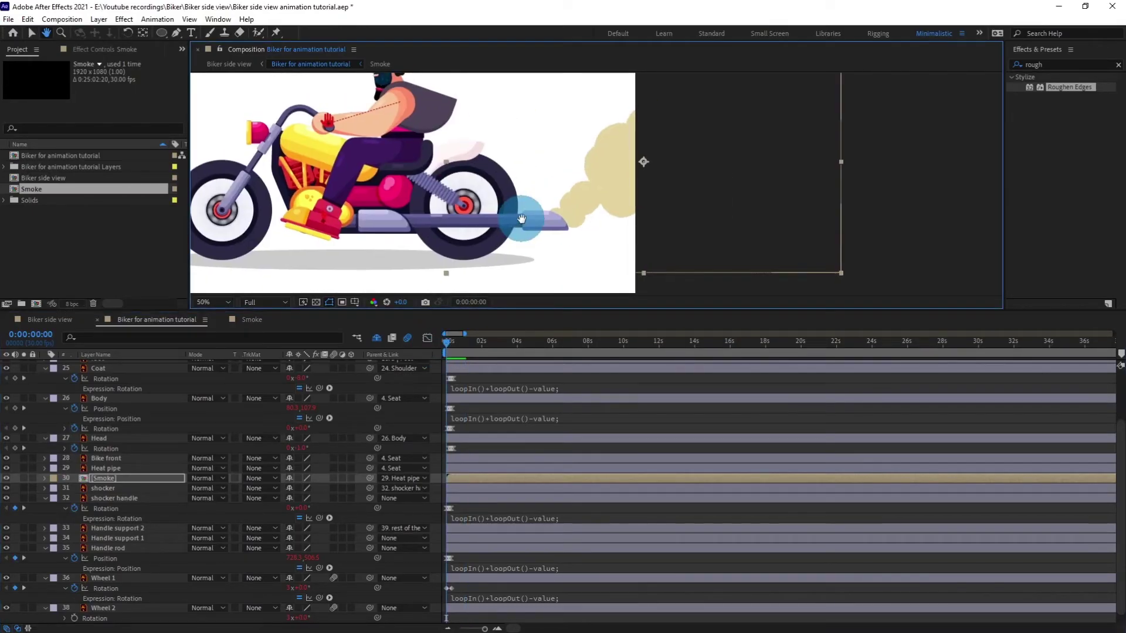
left_click(133, 480)
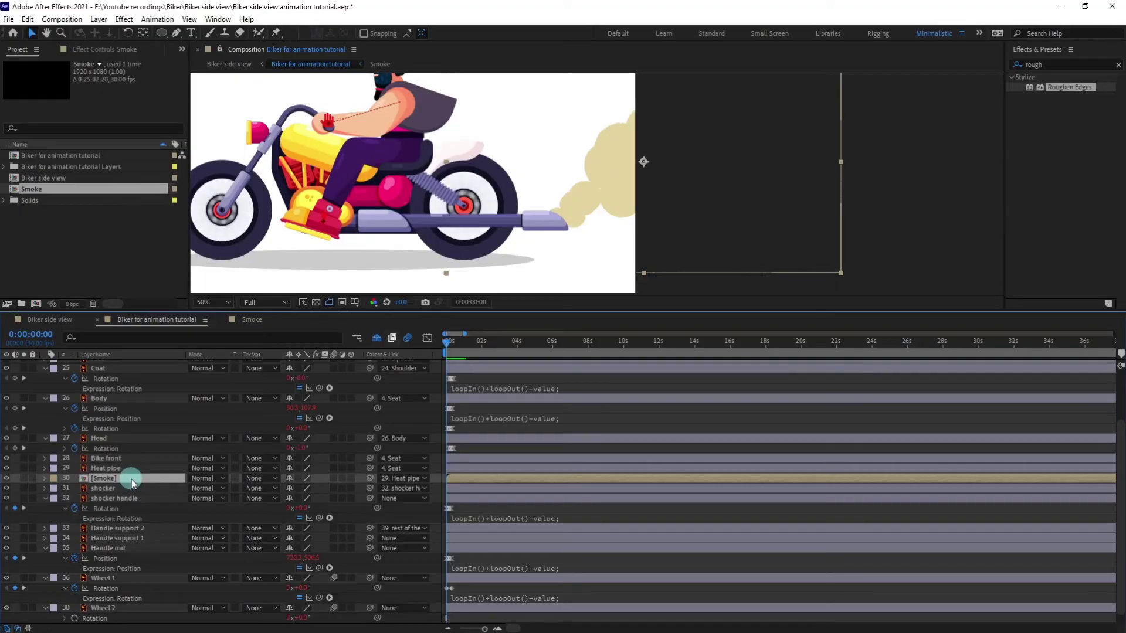
key("ctrl+d")
left_click(136, 492)
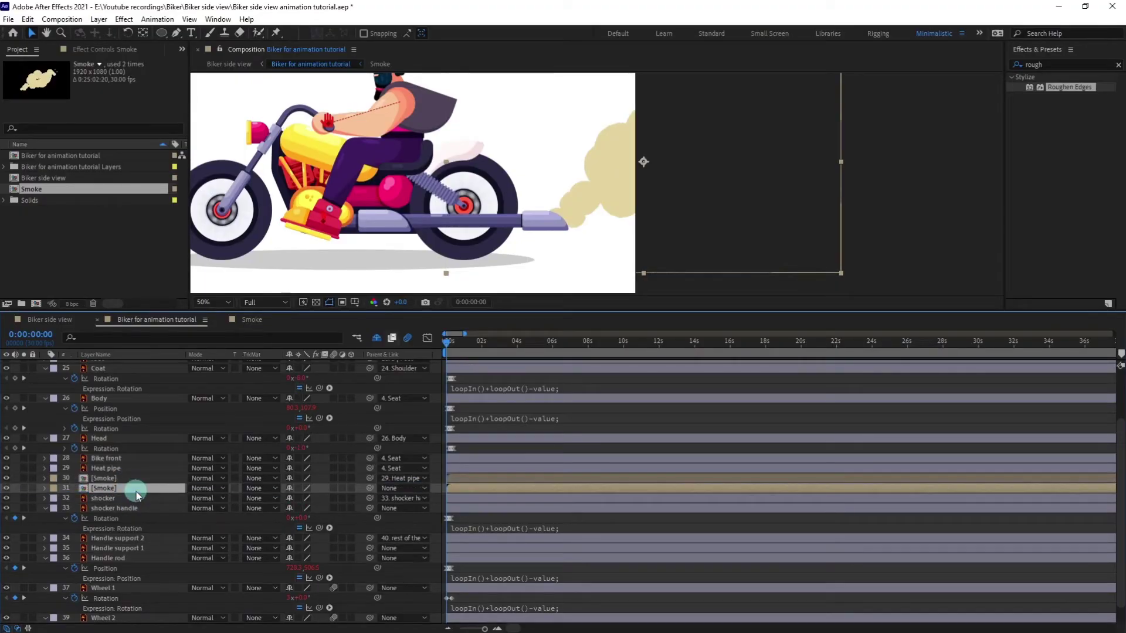
Apply the Fill effect to the lower Smoke copy and set its color to golden yellow (EBBC02)
left_click(1118, 67)
type("fill")
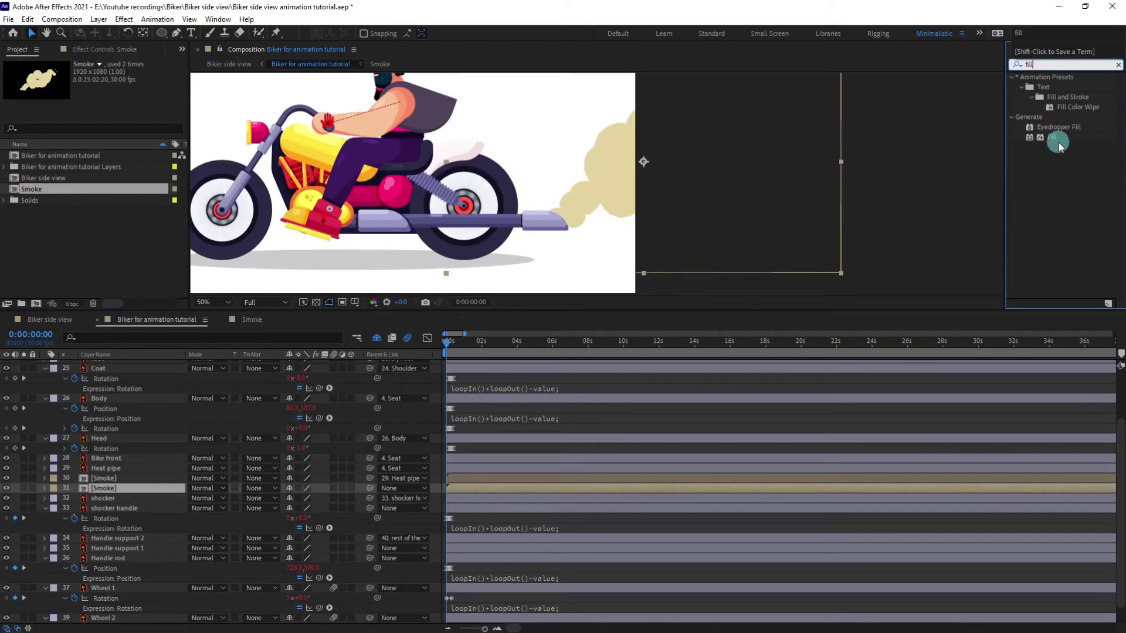
double_click(1057, 141)
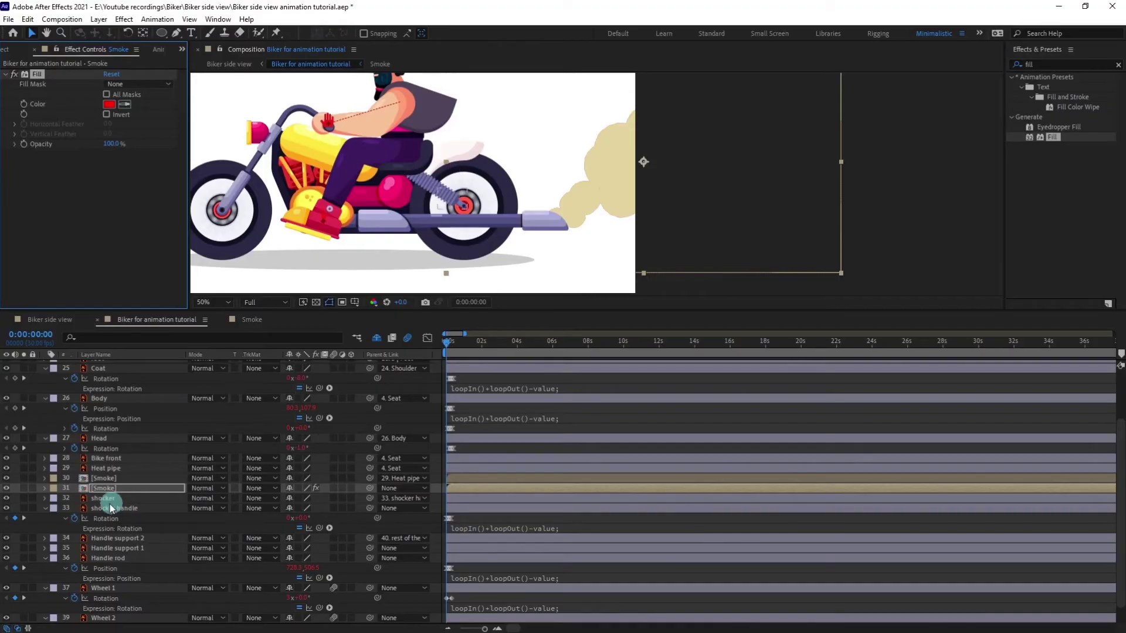
left_click(109, 104)
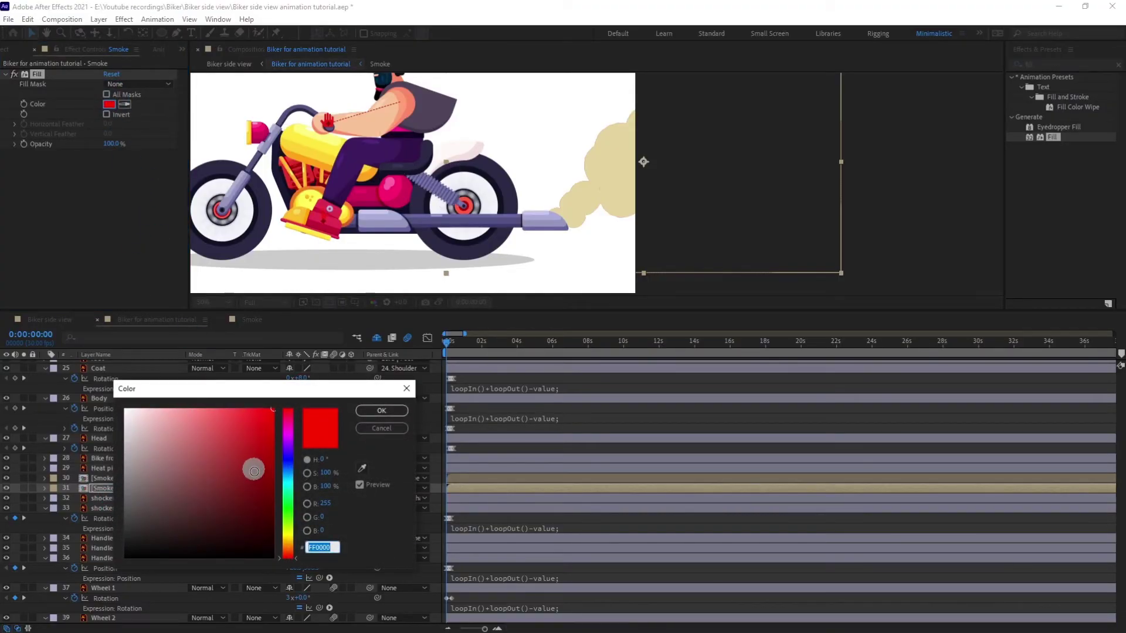
left_click(288, 536)
left_click(273, 423)
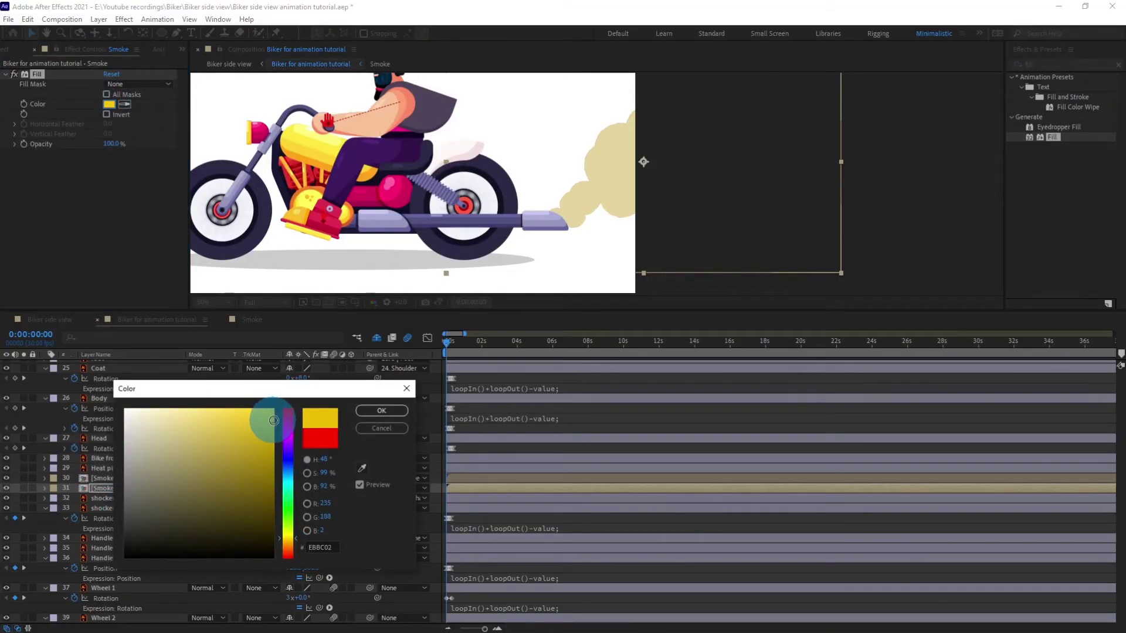
left_click(381, 411)
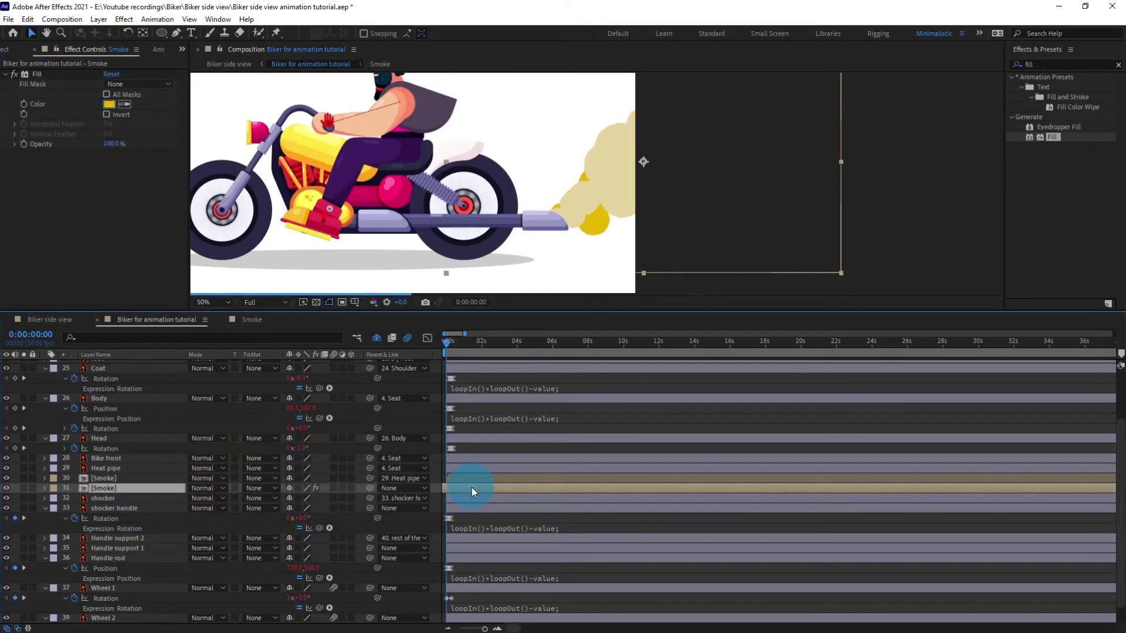
Shift the yellow Smoke copy slightly earlier in time and preview the two-tone smoke behind the whole bike
key("space")
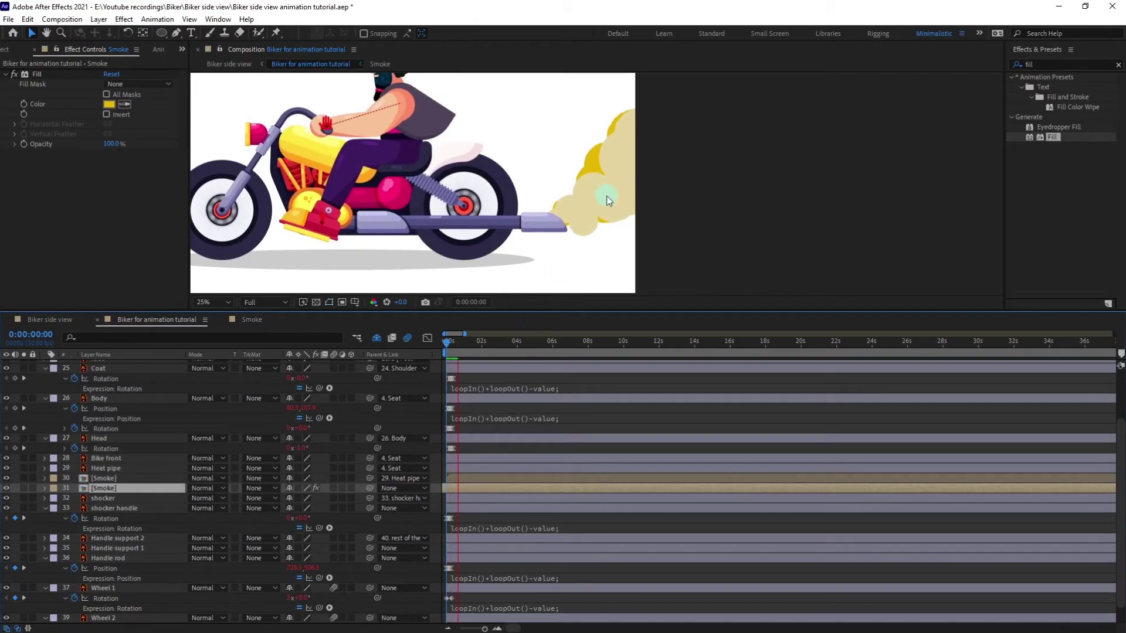
scroll(606, 196, "down", 2)
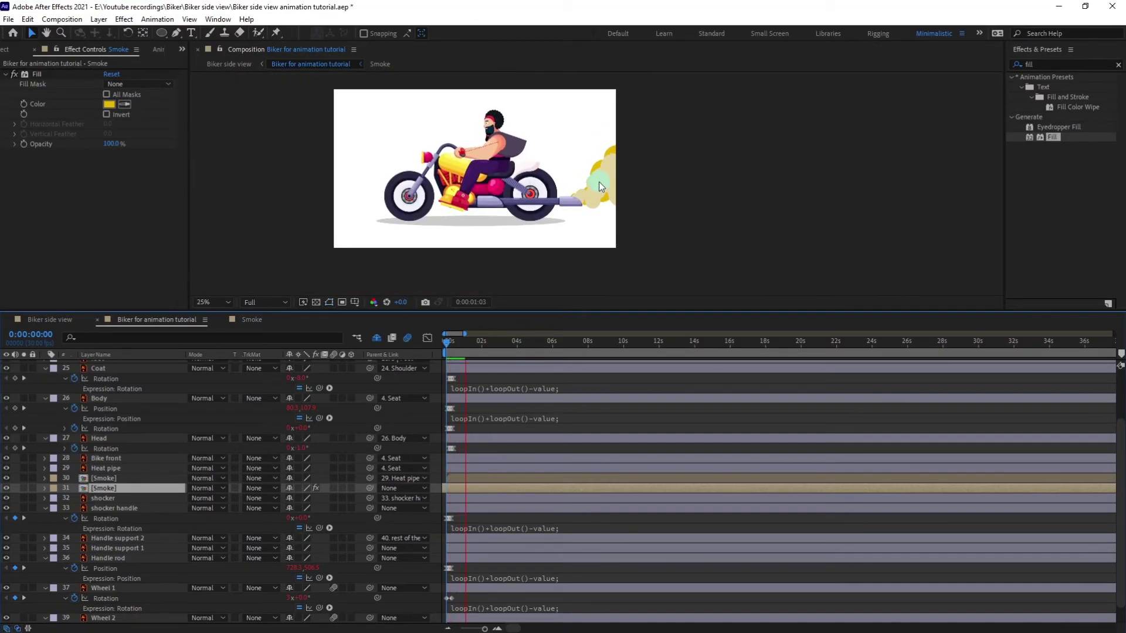